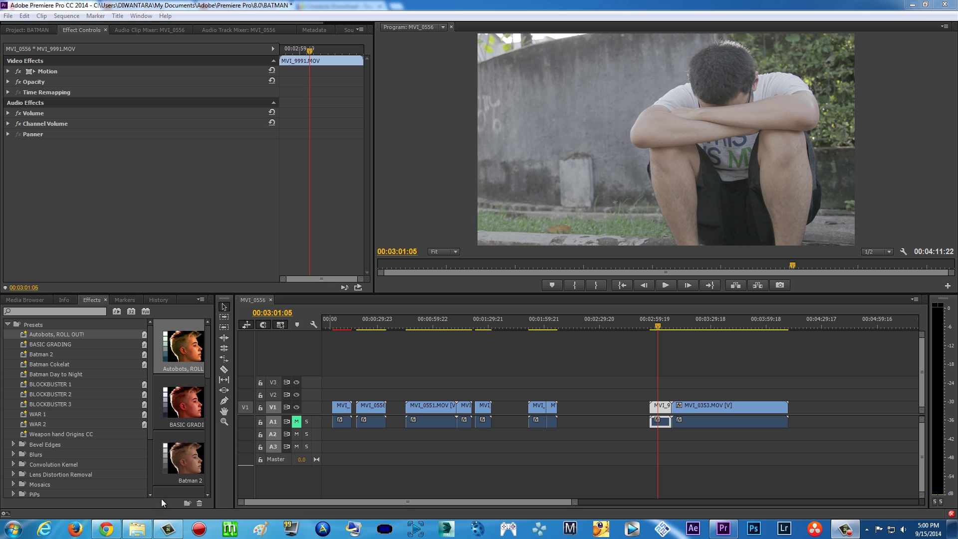
# Switch from Premiere Pro to Chrome's 'cinestyle - YouTube' search results tab.
pyautogui.click(103, 531)
pyautogui.click(145, 6)
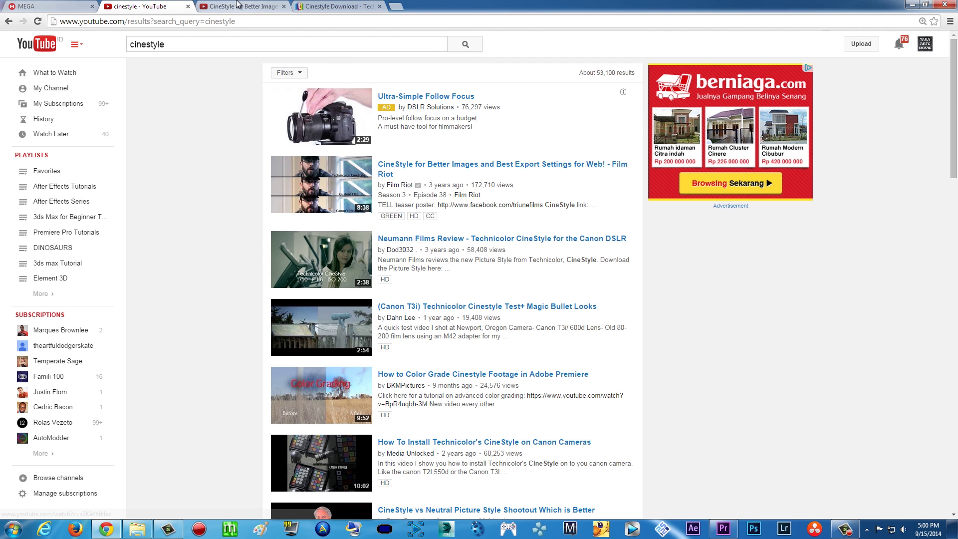
# Preview the Film Riot CineStyle video, seeking to about 0:42 before pausing.
pyautogui.hotkey('ctrl', 'Tab')
pyautogui.scroll(6, 244, 145)
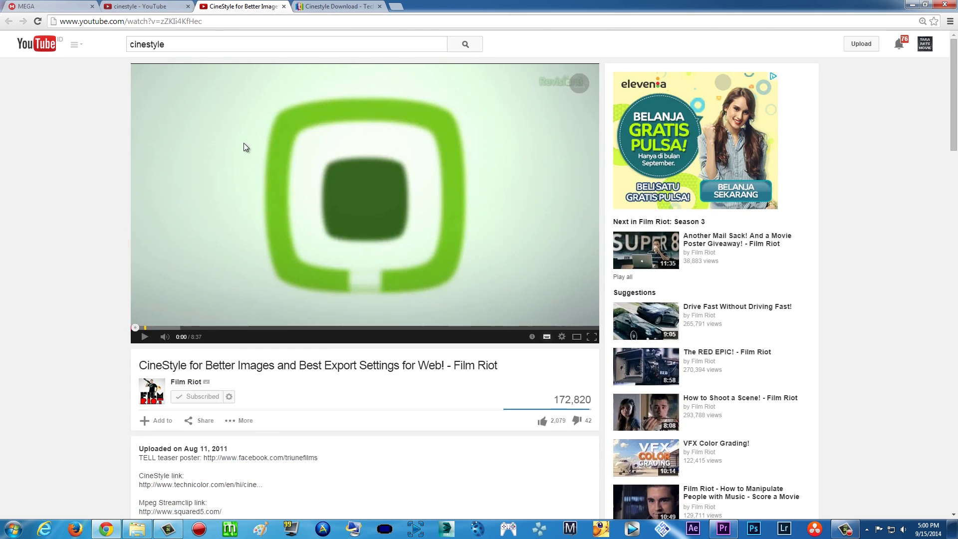
pyautogui.click(175, 324)
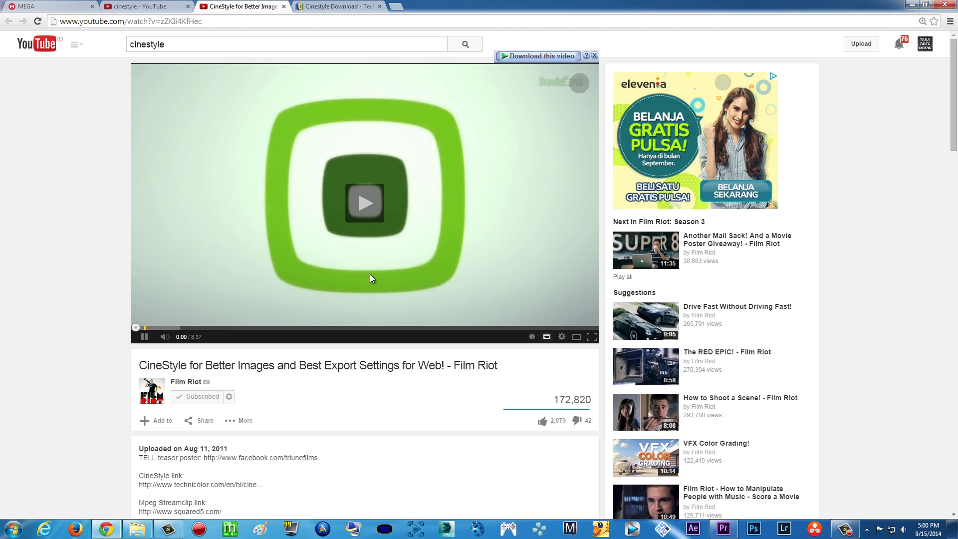
pyautogui.click(173, 328)
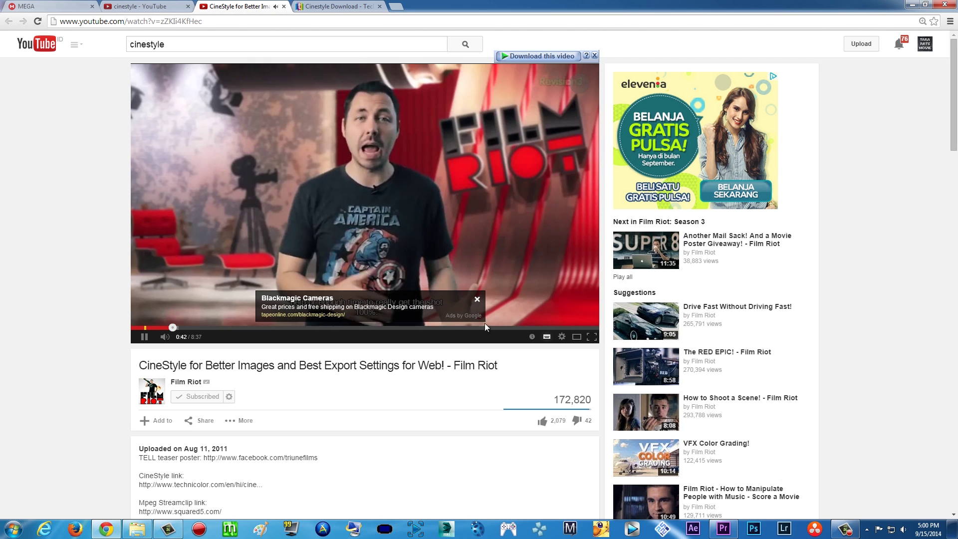
pyautogui.click(362, 182)
# Follow the description's technicolor.com link to Technicolor's CineStyle download page.
pyautogui.scroll(-4, 198, 298)
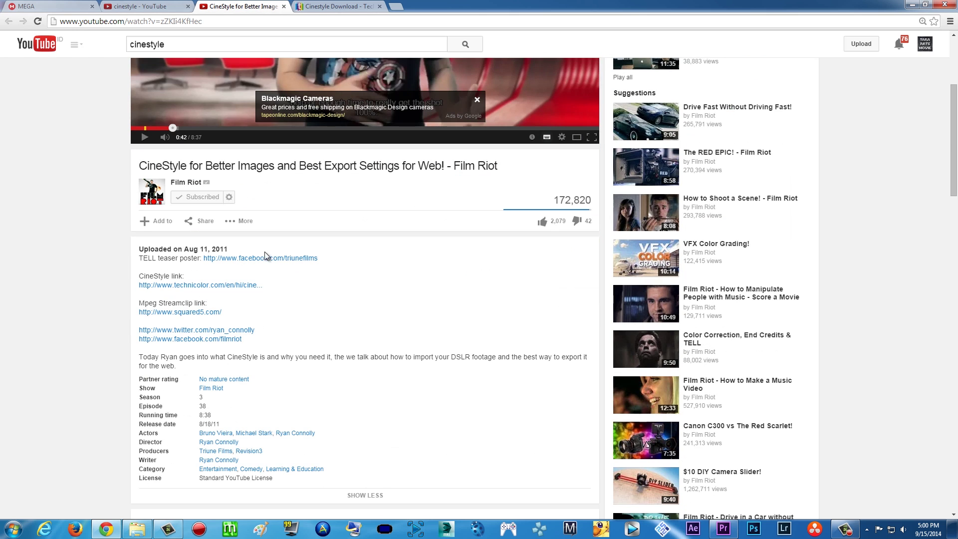
pyautogui.scroll(5, 222, 269)
pyautogui.scroll(-5, 218, 309)
pyautogui.click(220, 286)
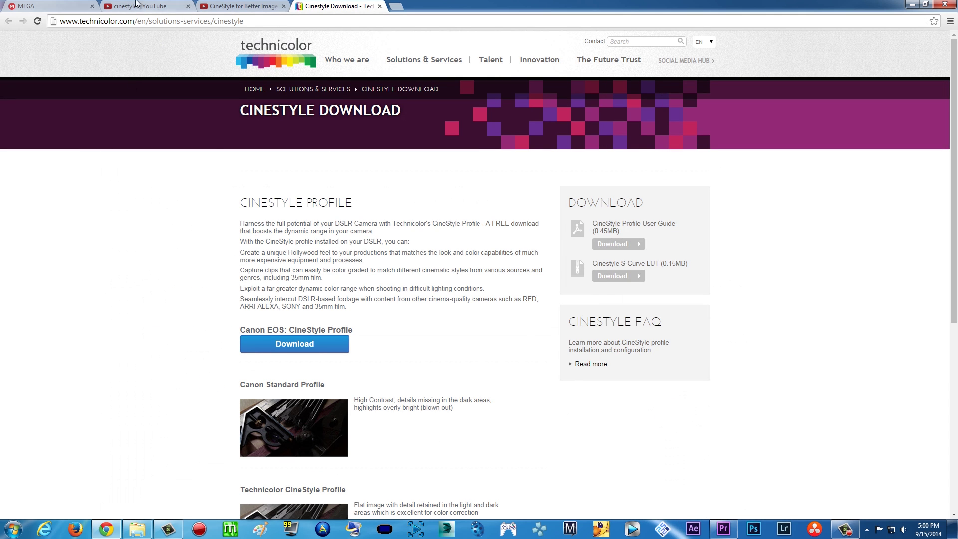
# Switch to the MEGA tab listing the Tara Arts BLOCKBUSTER CG .prfpset presets.
pyautogui.click(49, 6)
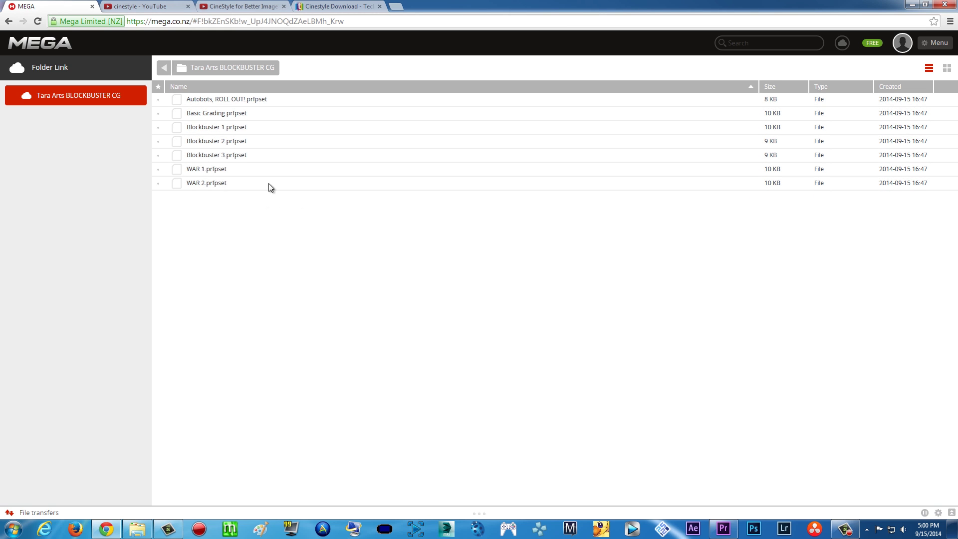
# Download the Autobots preset from MEGA and show the local Tara Arts BLOCKBUSTER CG folder beside it.
pyautogui.rightClick(286, 103)
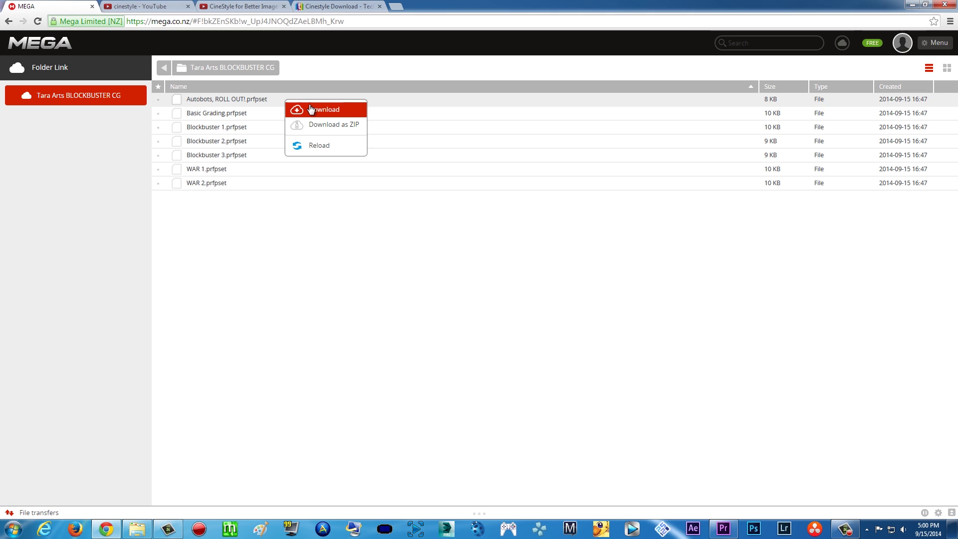
pyautogui.click(283, 260)
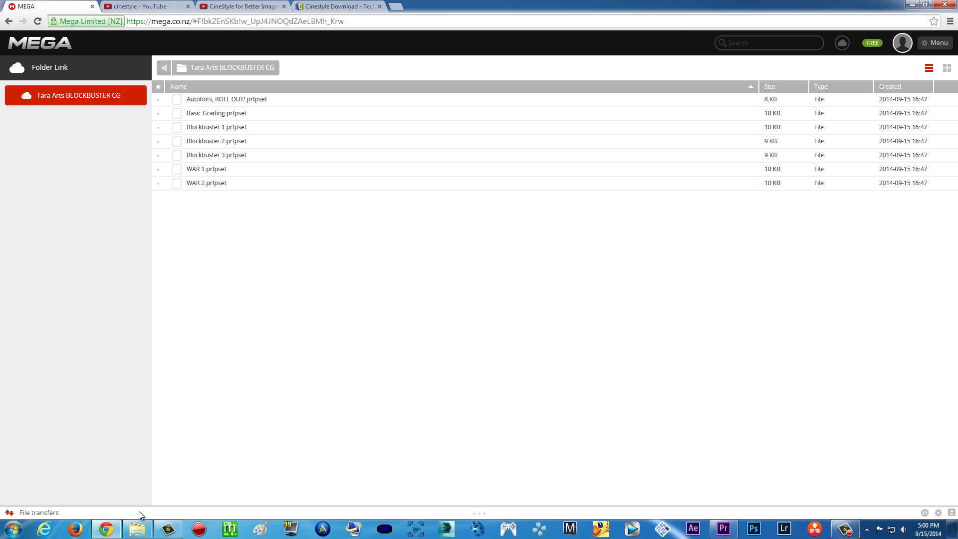
pyautogui.click(137, 529)
pyautogui.moveTo(350, 125); pyautogui.dragTo(427, 112)
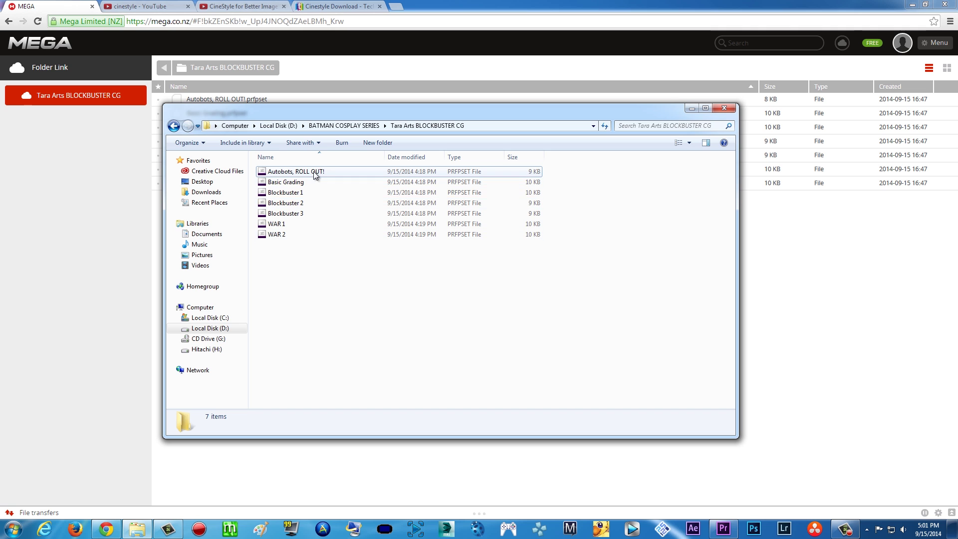
# Back in Premiere Pro, expand Effects > Presets and cancel the Import Presets dialog without importing.
pyautogui.click(724, 529)
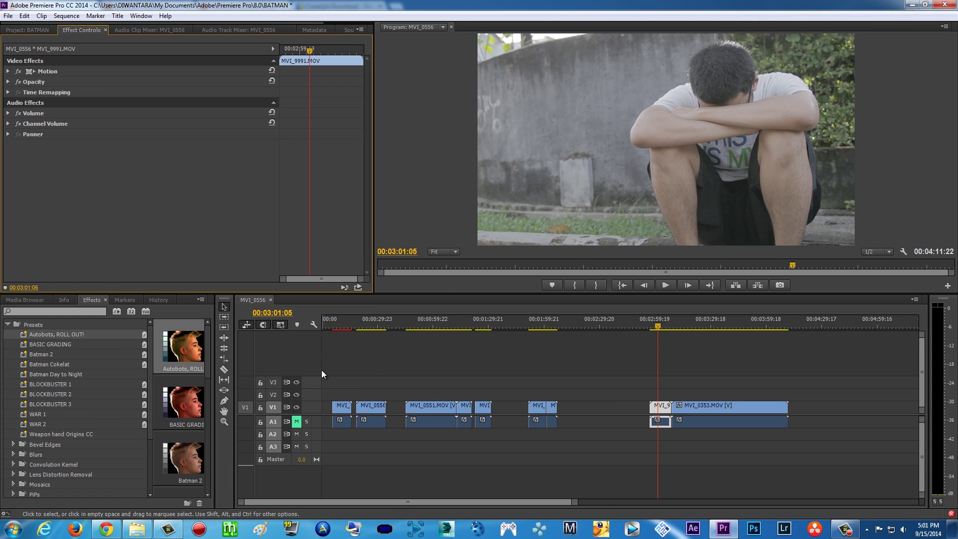
pyautogui.click(8, 325)
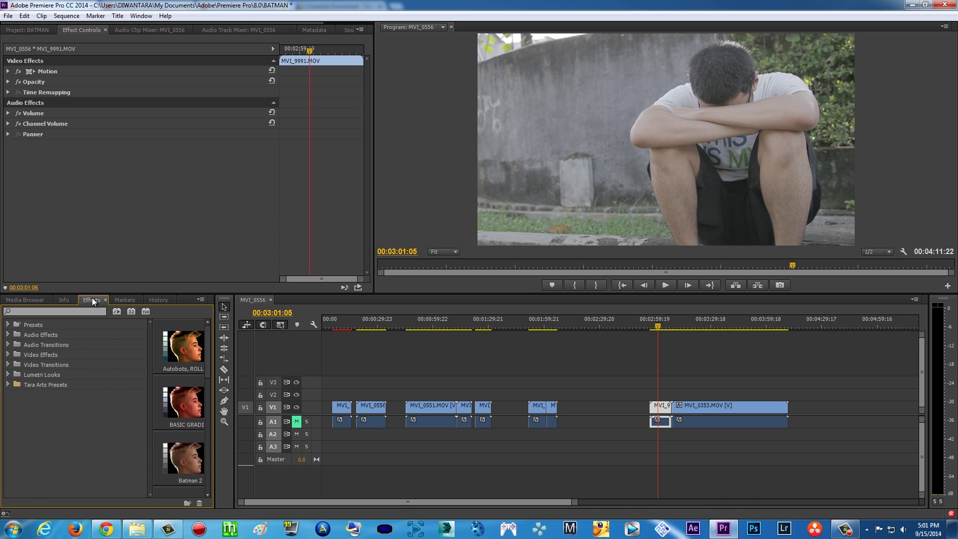
pyautogui.click(10, 325)
pyautogui.rightClick(17, 355)
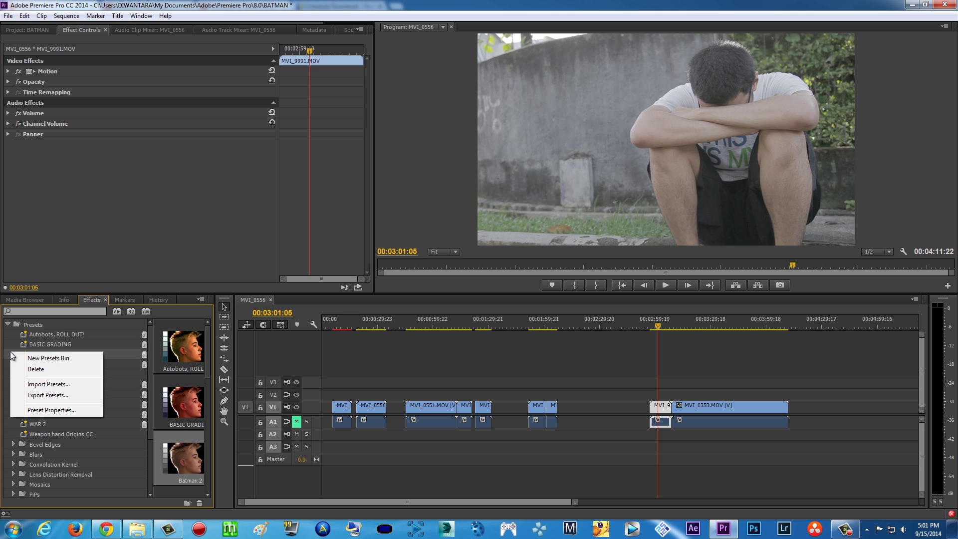
pyautogui.click(34, 386)
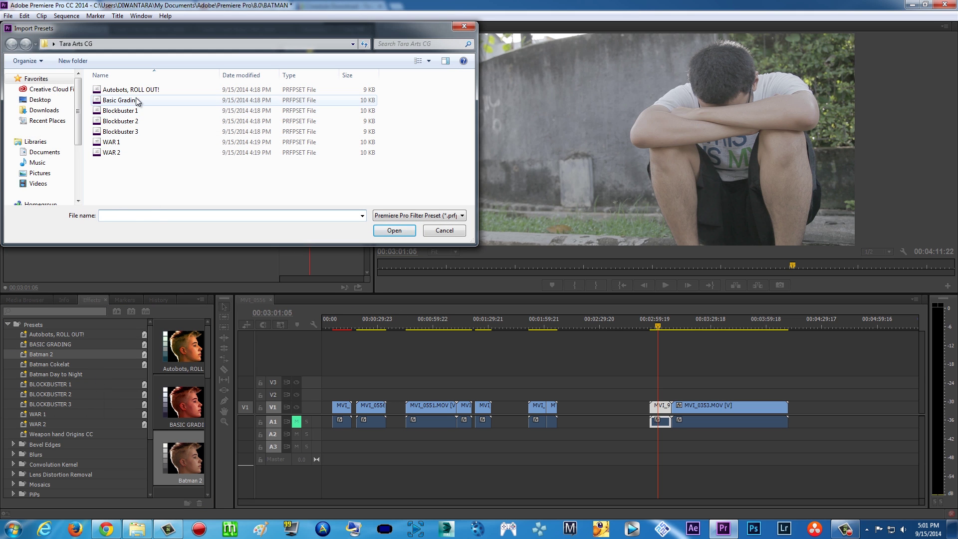
pyautogui.click(127, 90)
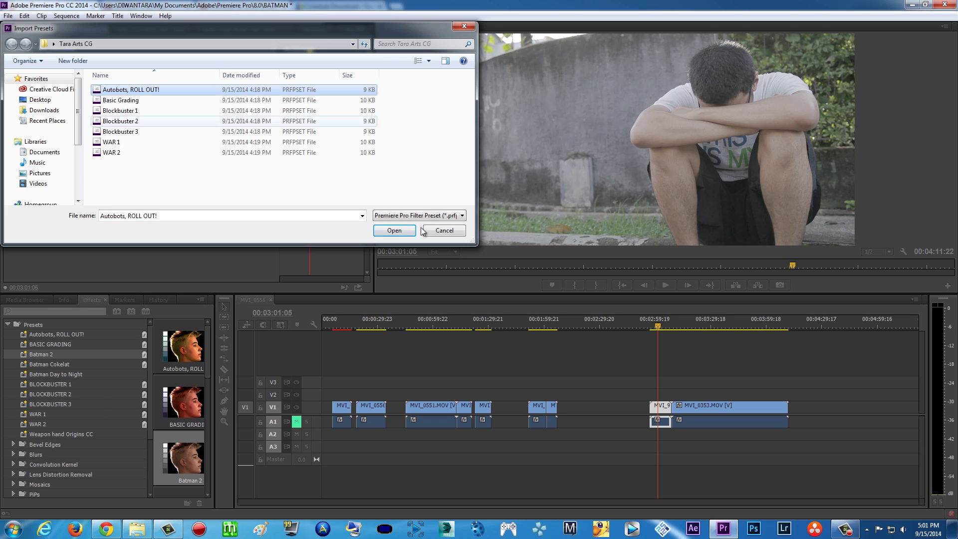
pyautogui.click(443, 233)
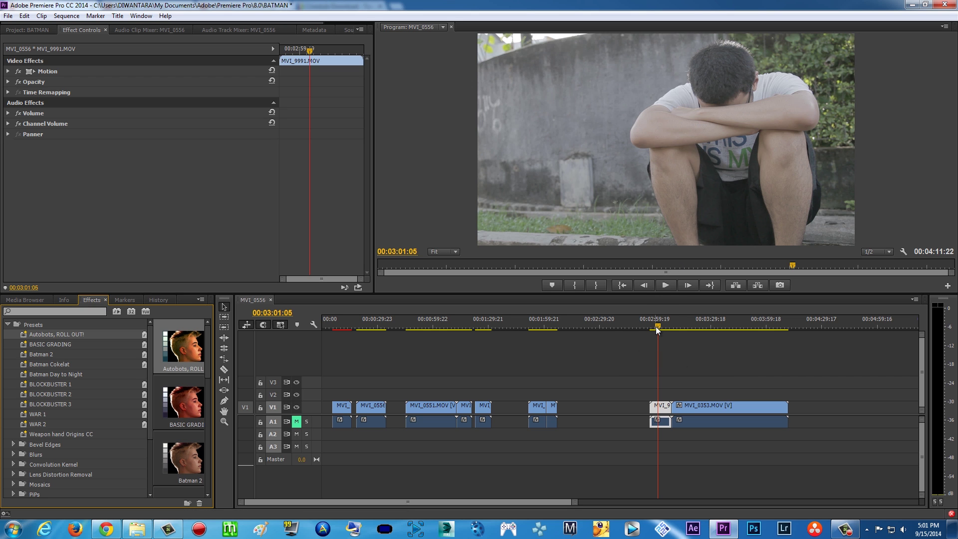
# Apply the Autobots, ROLL OUT! preset to MVI_9991.MOV on V1.
pyautogui.moveTo(656, 327); pyautogui.dragTo(668, 331)
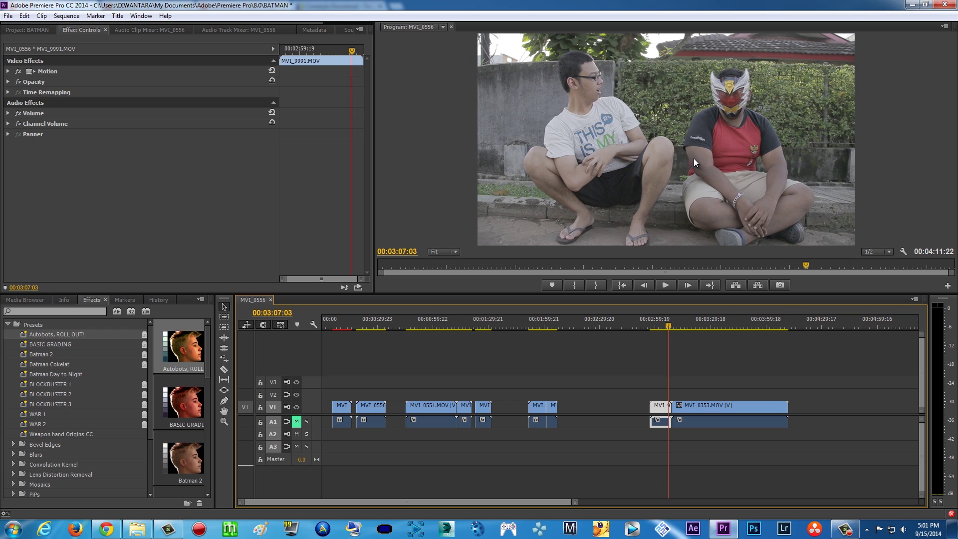
pyautogui.click(25, 338)
pyautogui.moveTo(25, 338); pyautogui.dragTo(666, 409)
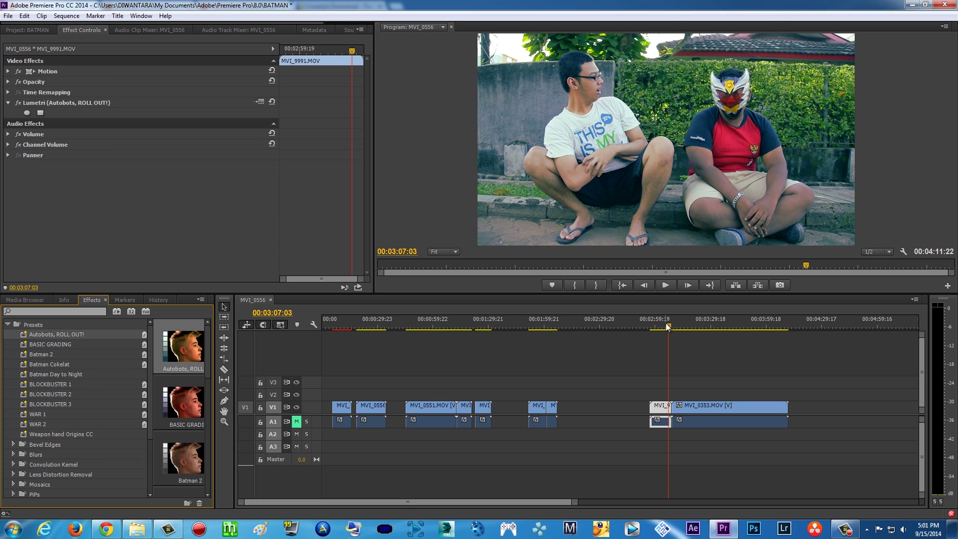
# Scrub the graded clip and toggle the Lumetri effect off and on to compare.
pyautogui.moveTo(667, 327); pyautogui.dragTo(665, 327)
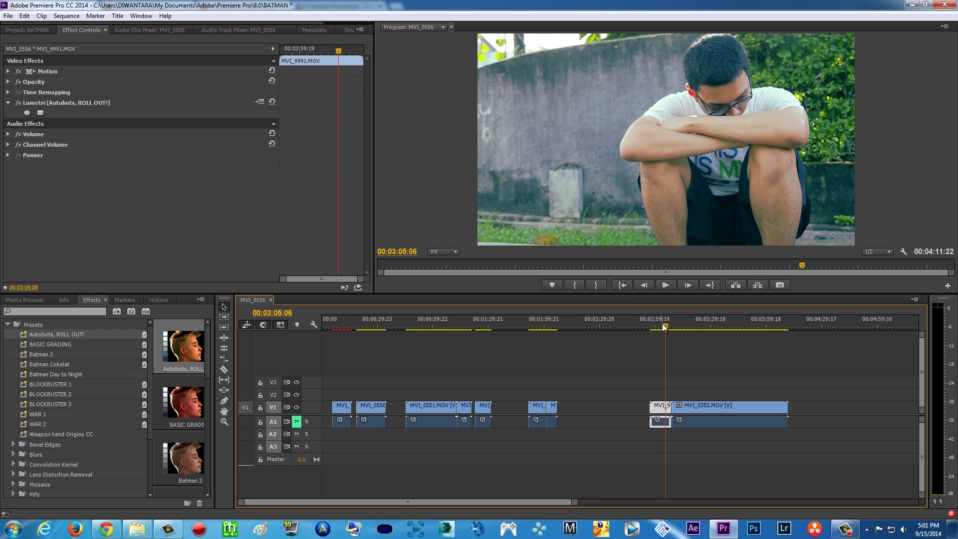
pyautogui.moveTo(665, 327); pyautogui.dragTo(668, 327)
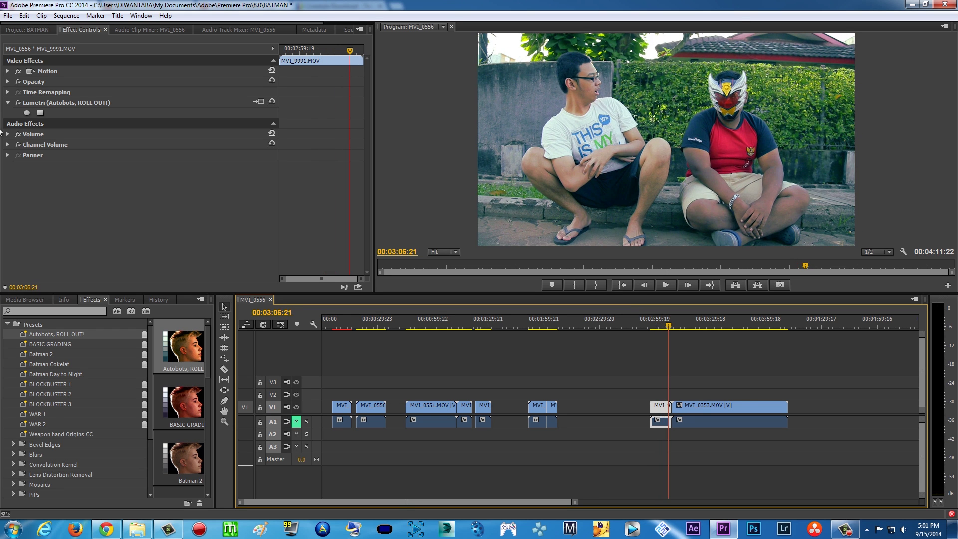
pyautogui.click(20, 103)
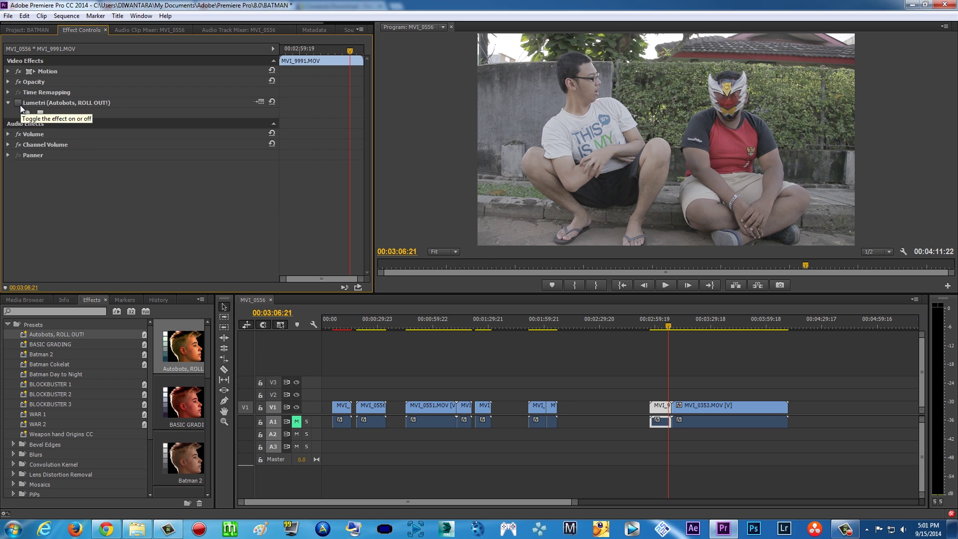
pyautogui.click(20, 105)
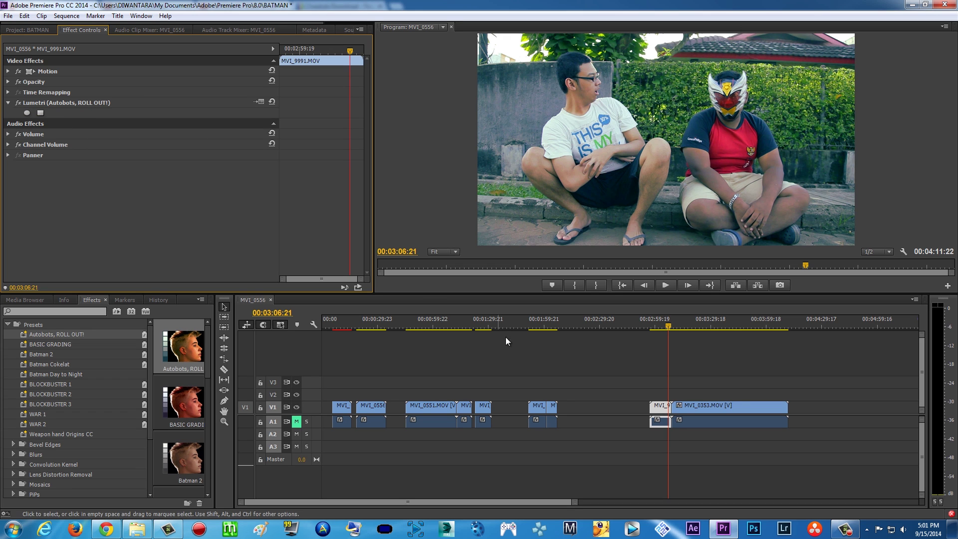
pyautogui.click(662, 327)
pyautogui.moveTo(664, 325); pyautogui.dragTo(659, 326)
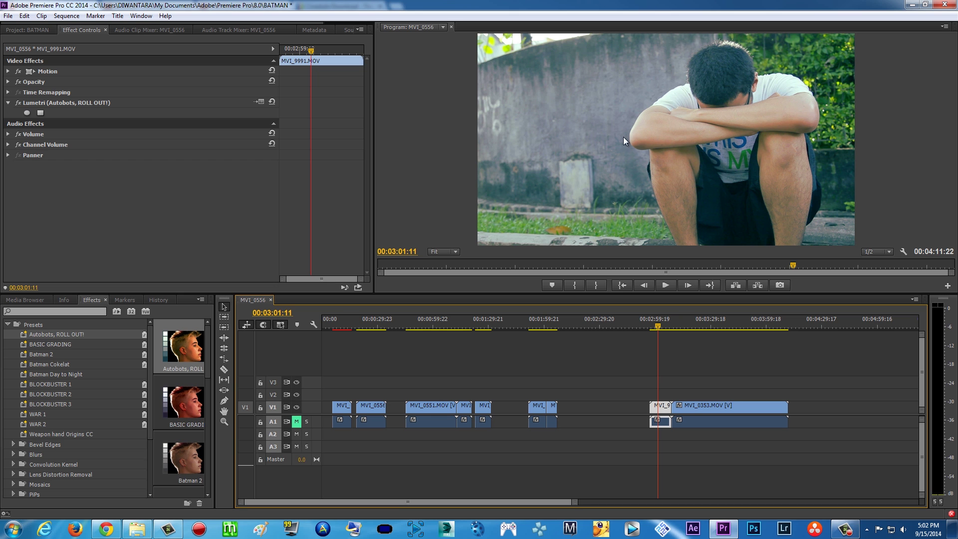
# Apply Three-Way Color Corrector from Video Effects > Color Correction to MVI_9991.MOV.
pyautogui.moveTo(657, 326); pyautogui.dragTo(669, 327)
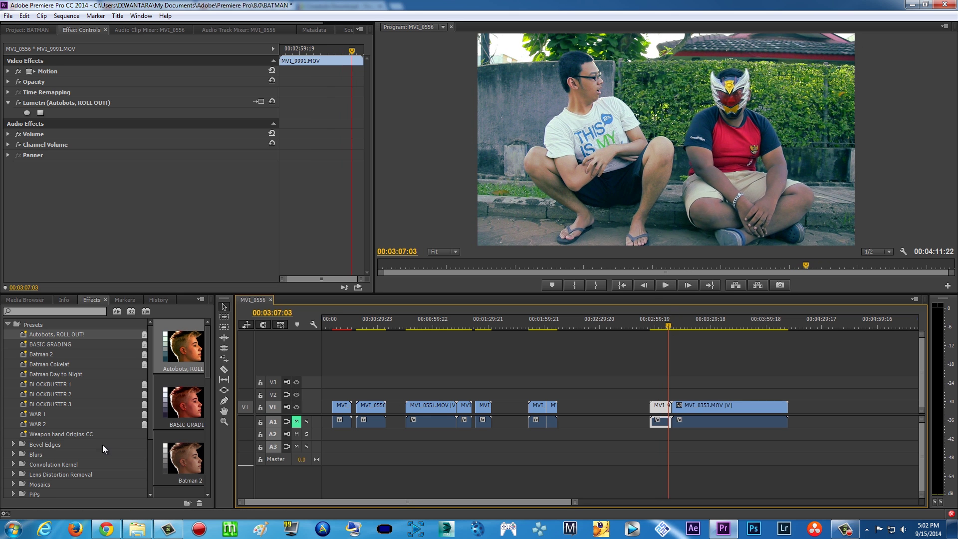
pyautogui.scroll(-4, 22, 415)
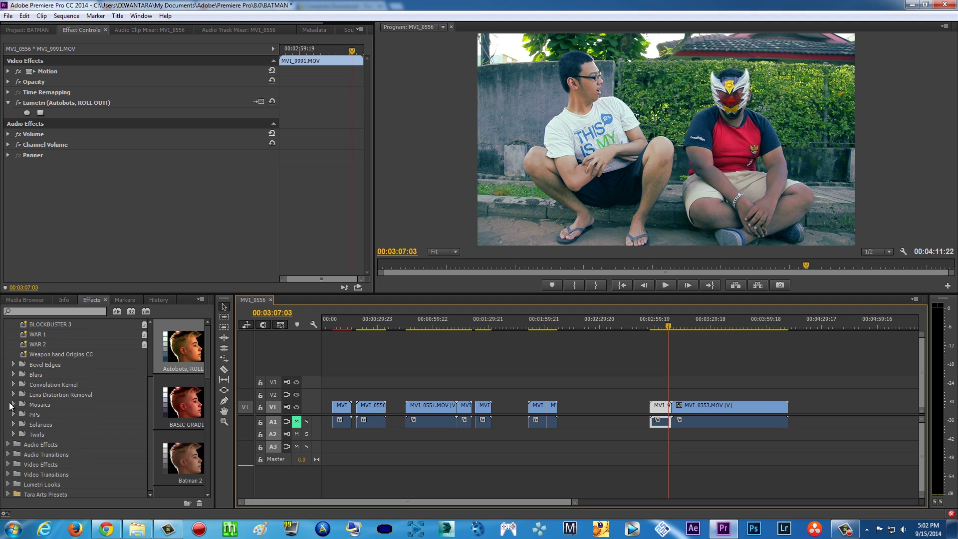
pyautogui.scroll(2, 11, 440)
pyautogui.scroll(-2, 11, 446)
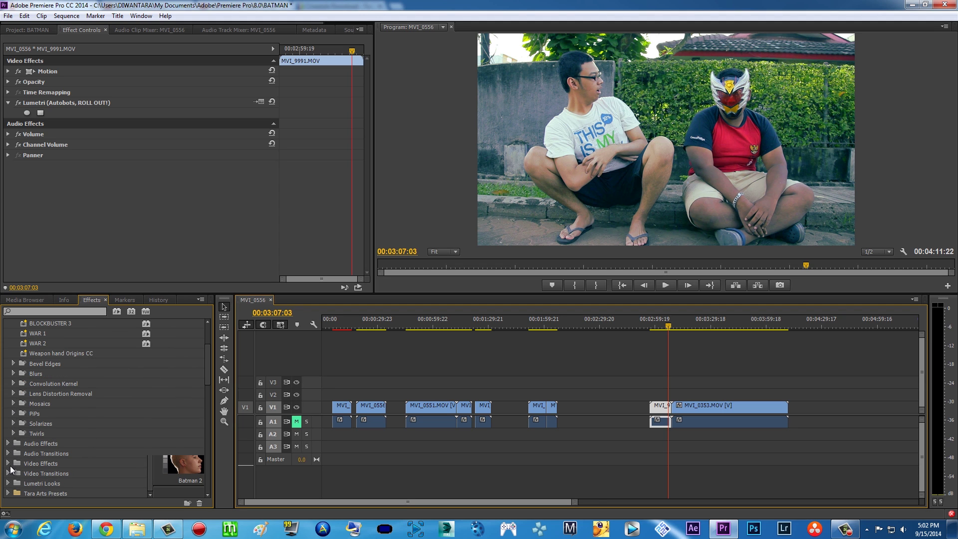
pyautogui.click(9, 464)
pyautogui.click(13, 443)
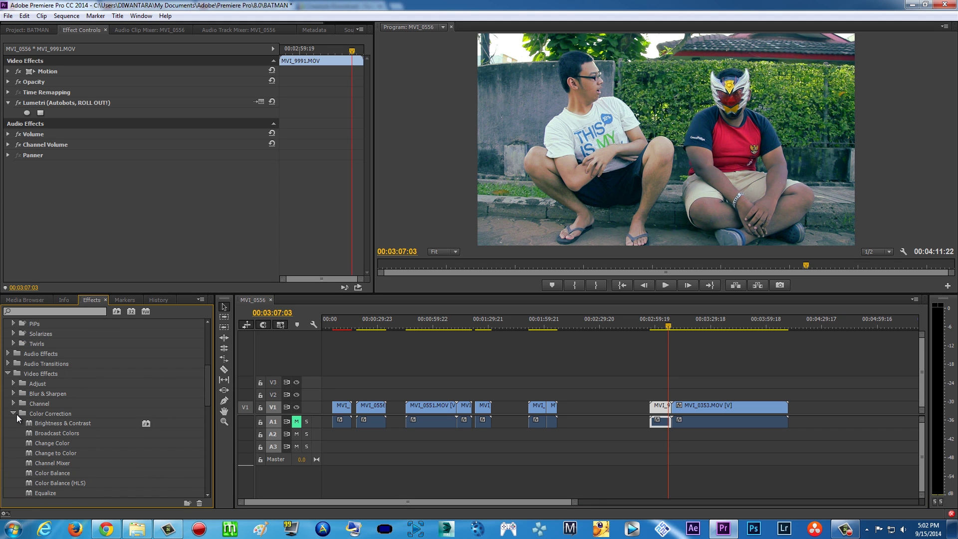
pyautogui.scroll(-5, 19, 413)
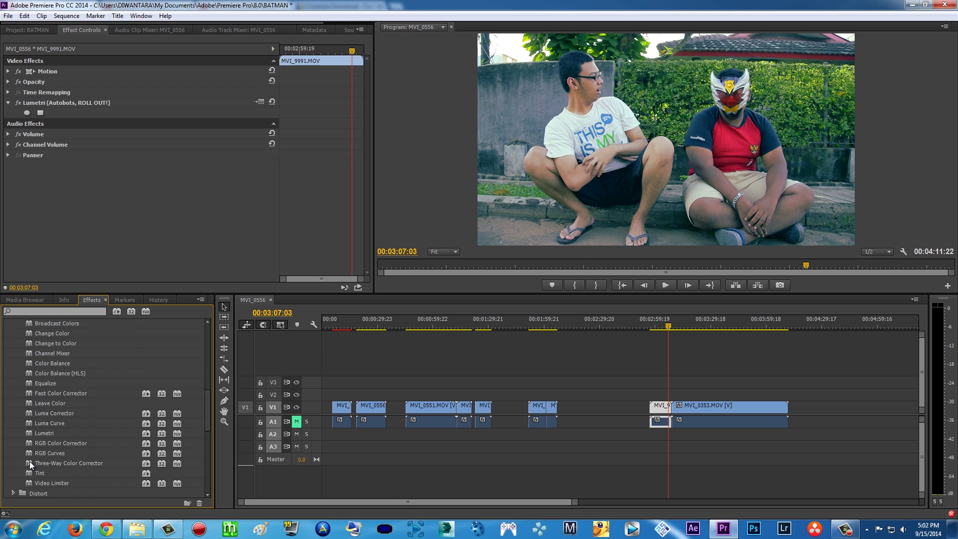
pyautogui.moveTo(30, 461); pyautogui.dragTo(659, 410)
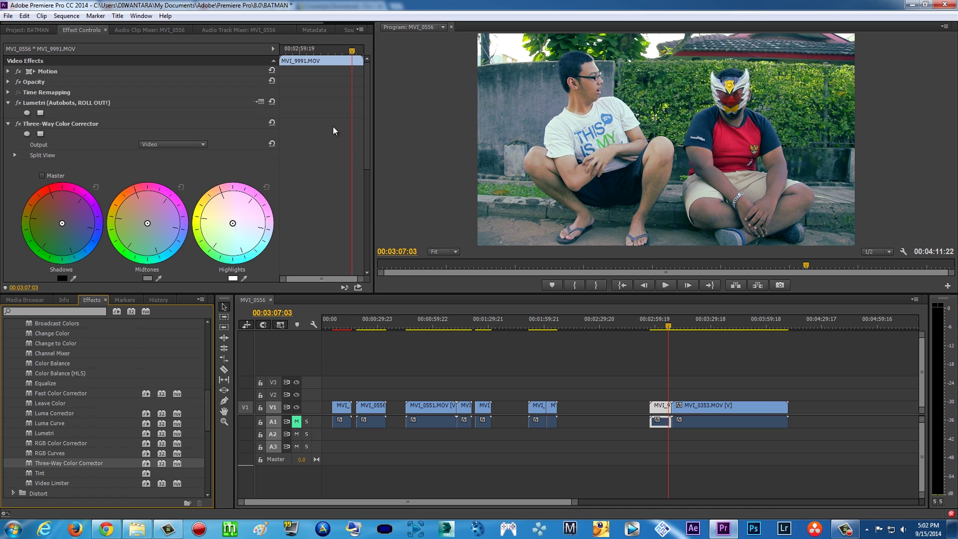
# Nudge the Midtones wheel slightly warmer, then select the Three-Way Color Corrector effect.
pyautogui.moveTo(368, 145); pyautogui.dragTo(367, 219)
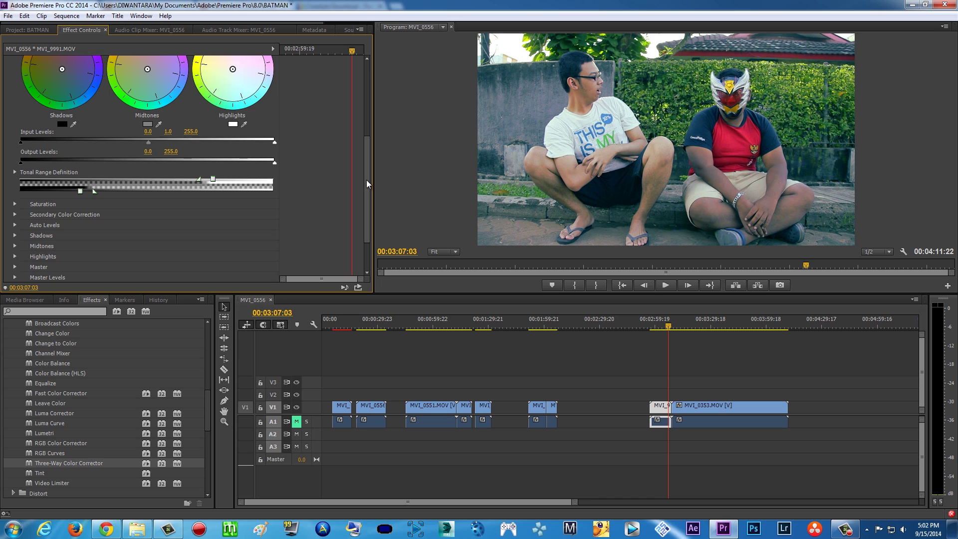
pyautogui.moveTo(367, 180); pyautogui.dragTo(372, 166)
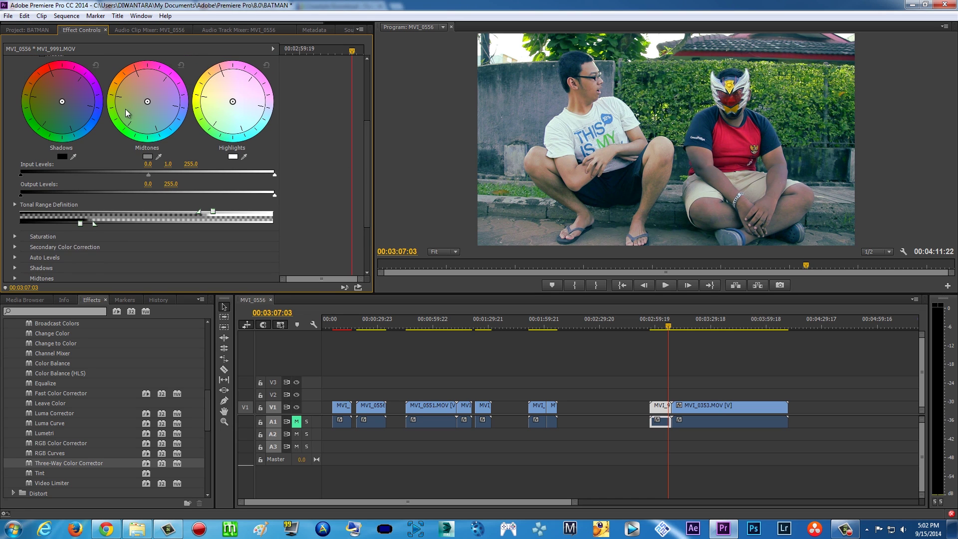
pyautogui.moveTo(149, 102); pyautogui.dragTo(160, 105)
pyautogui.moveTo(161, 103); pyautogui.dragTo(158, 102)
pyautogui.scroll(5, 70, 118)
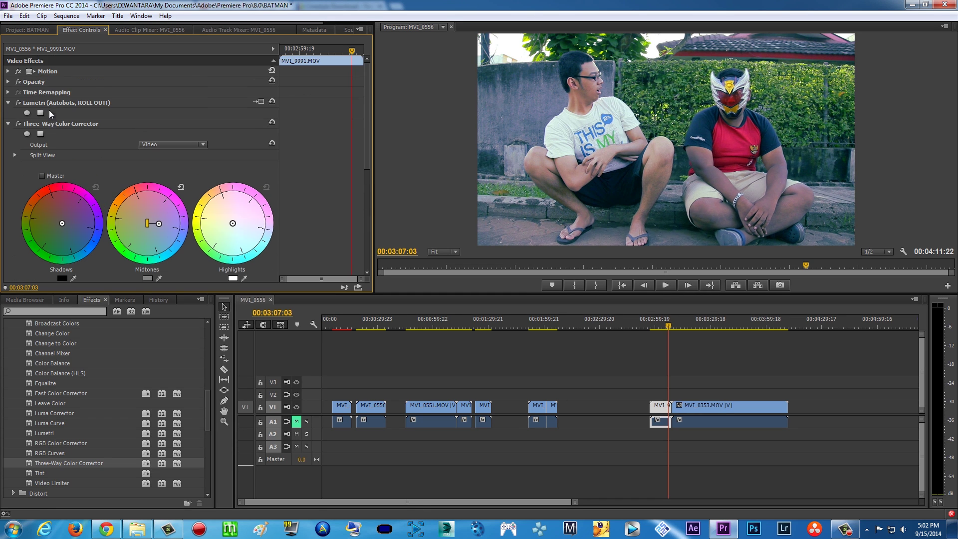
pyautogui.click(52, 123)
# Delete the Three-Way Color Corrector and play the sequence from an earlier shot.
pyautogui.press('Delete')
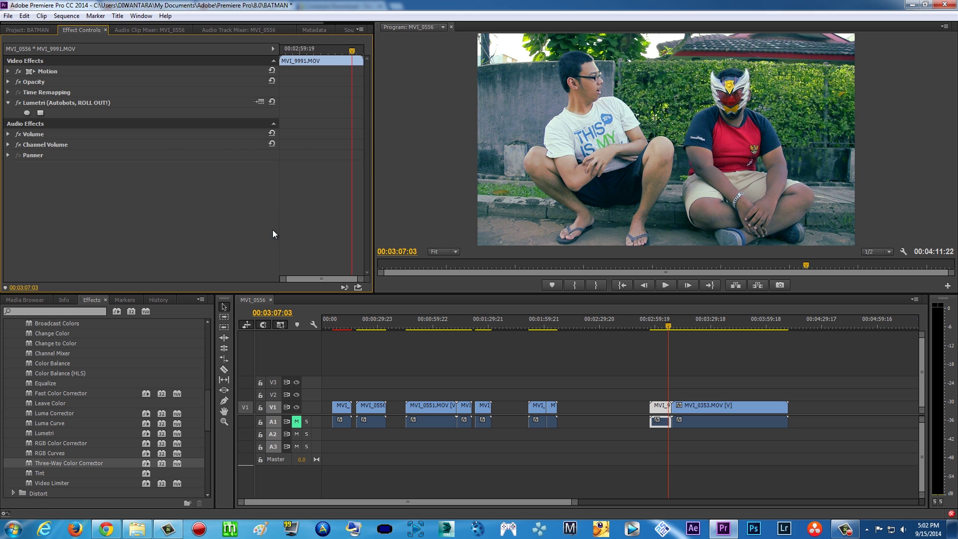
pyautogui.moveTo(657, 325); pyautogui.dragTo(654, 326)
pyautogui.press('space')
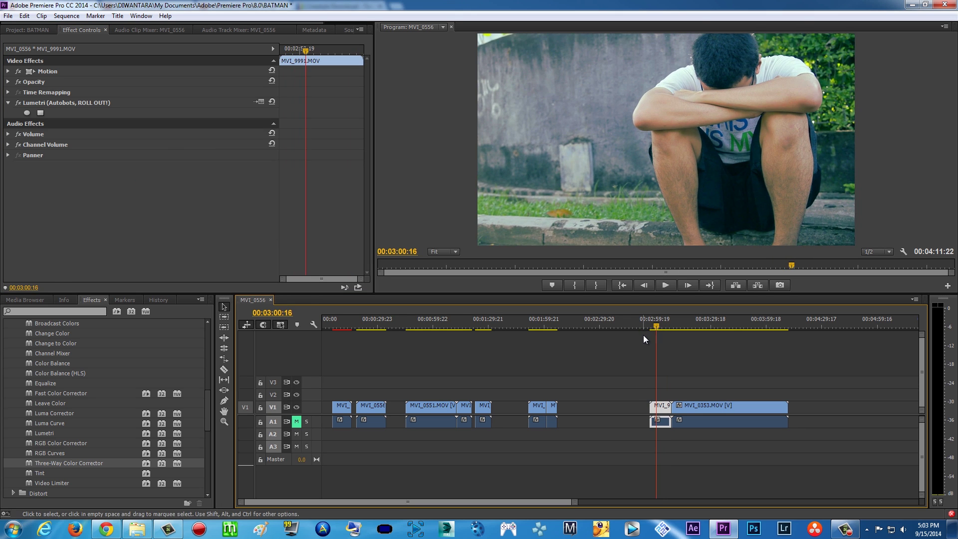
pyautogui.moveTo(652, 327); pyautogui.dragTo(670, 327)
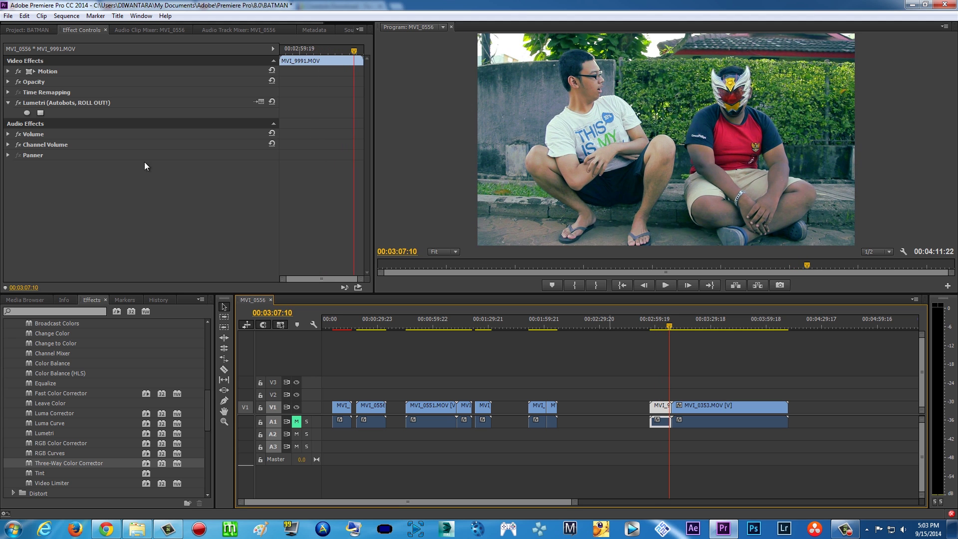
# Delete the Lumetri Autobots, ROLL OUT! effect from the clip.
pyautogui.click(60, 104)
pyautogui.press('Delete')
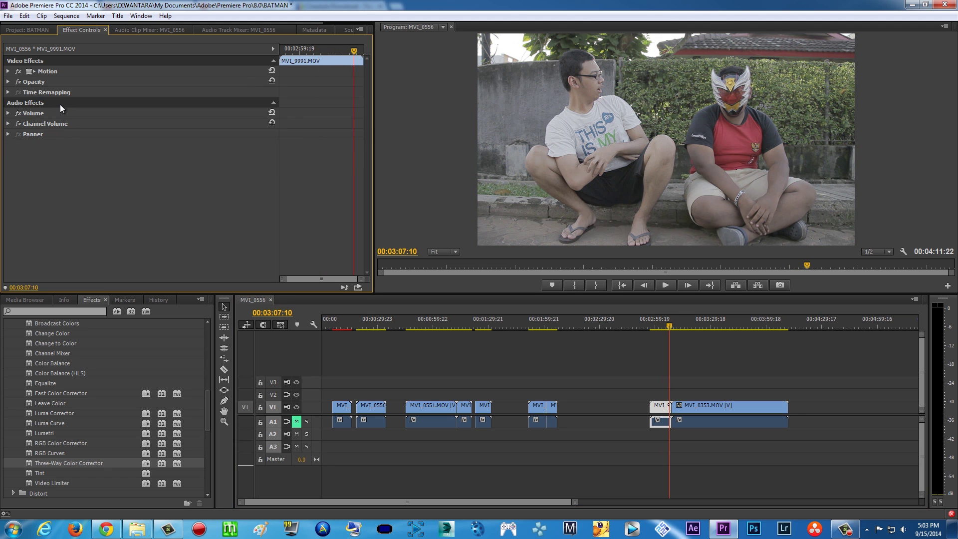
pyautogui.scroll(10, 48, 369)
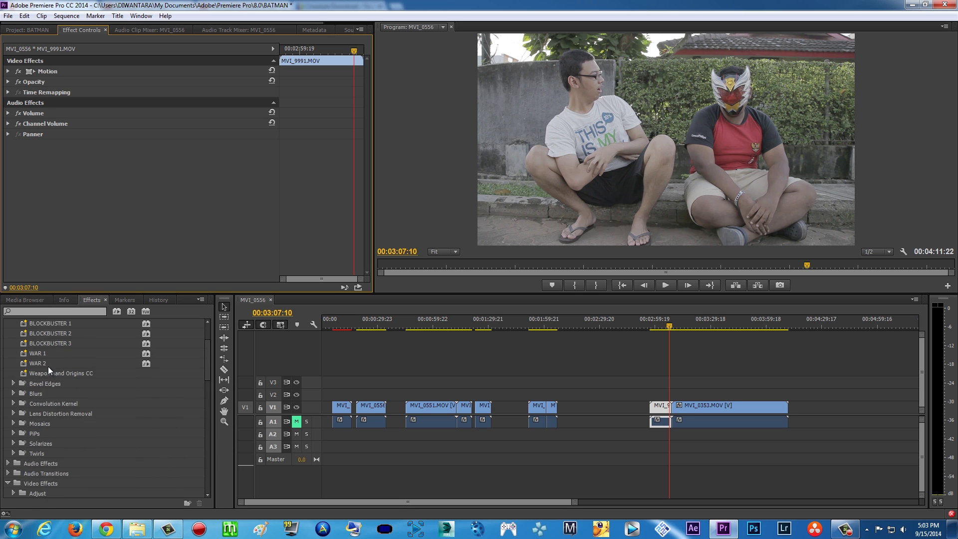
# Try the BASIC GRADING preset on the clip, scrub to review it, then delete it.
pyautogui.moveTo(50, 344); pyautogui.dragTo(661, 407)
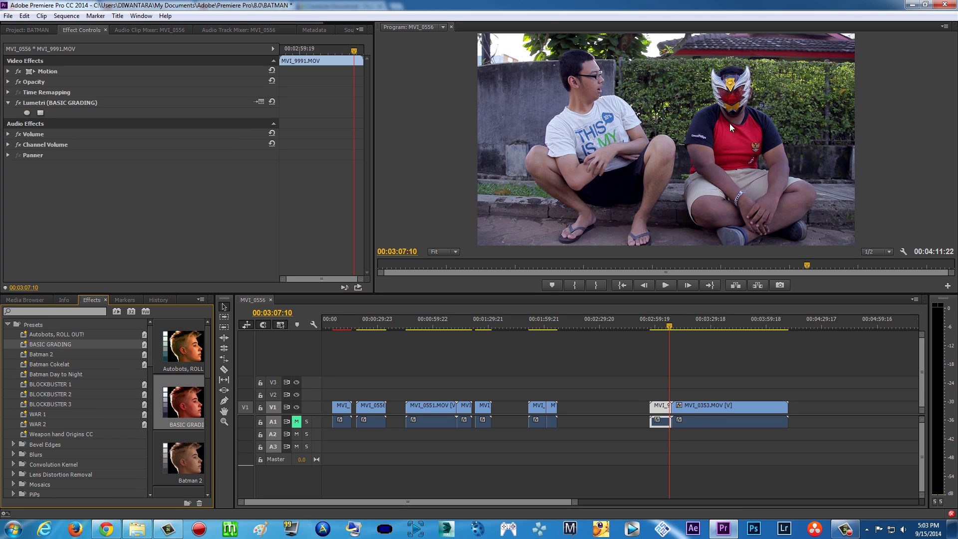
pyautogui.moveTo(655, 324); pyautogui.dragTo(670, 325)
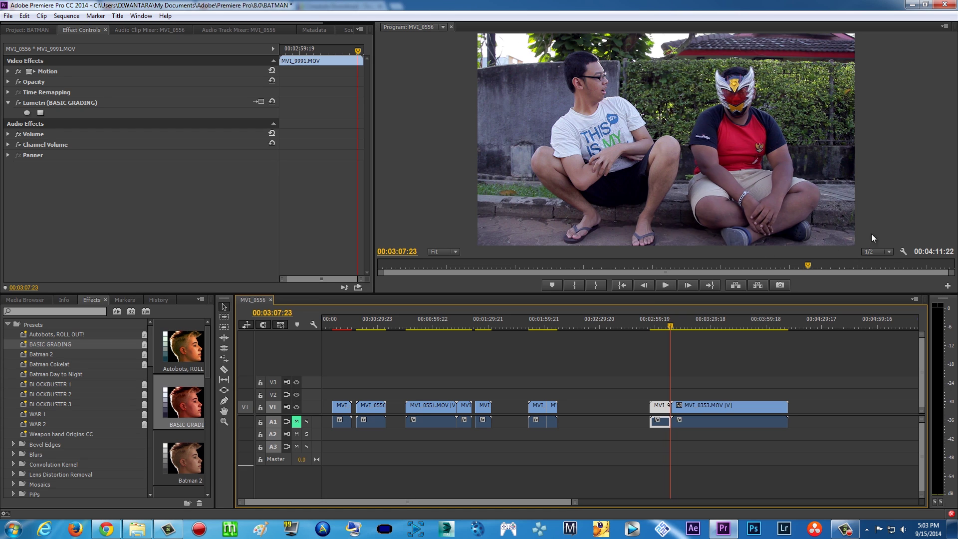
pyautogui.click(53, 104)
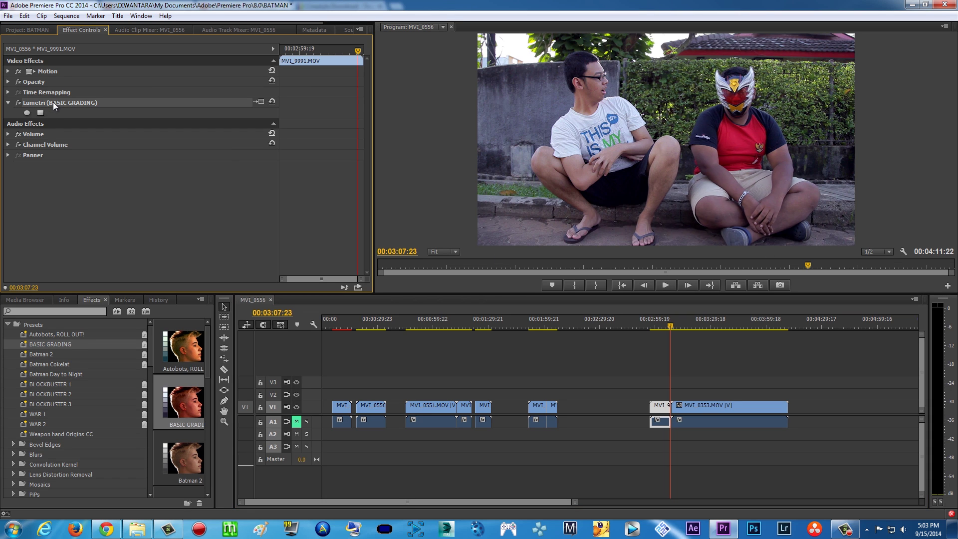
pyautogui.press('Delete')
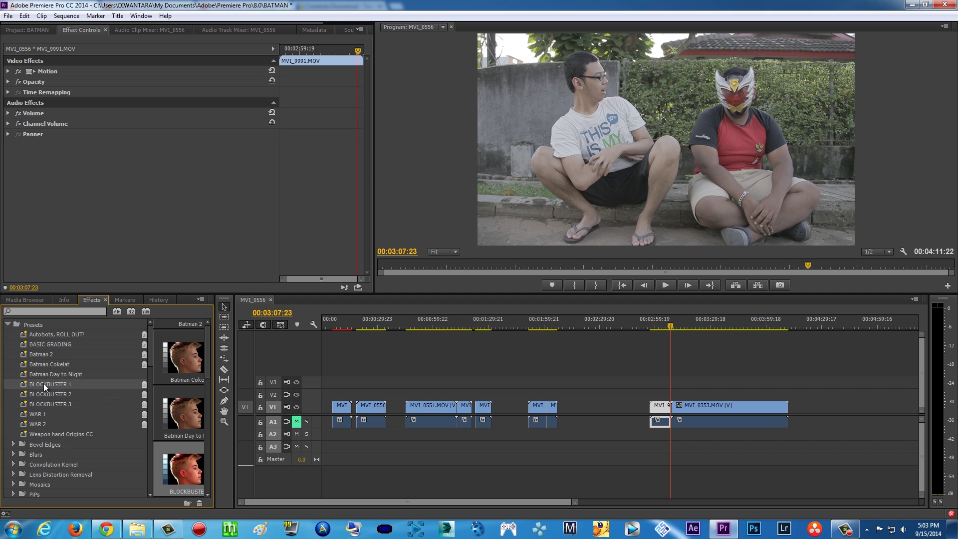
# Apply and then delete BLOCKBUSTER 1, BLOCKBUSTER 2 and BLOCKBUSTER 3 in turn.
pyautogui.moveTo(41, 383); pyautogui.dragTo(661, 415)
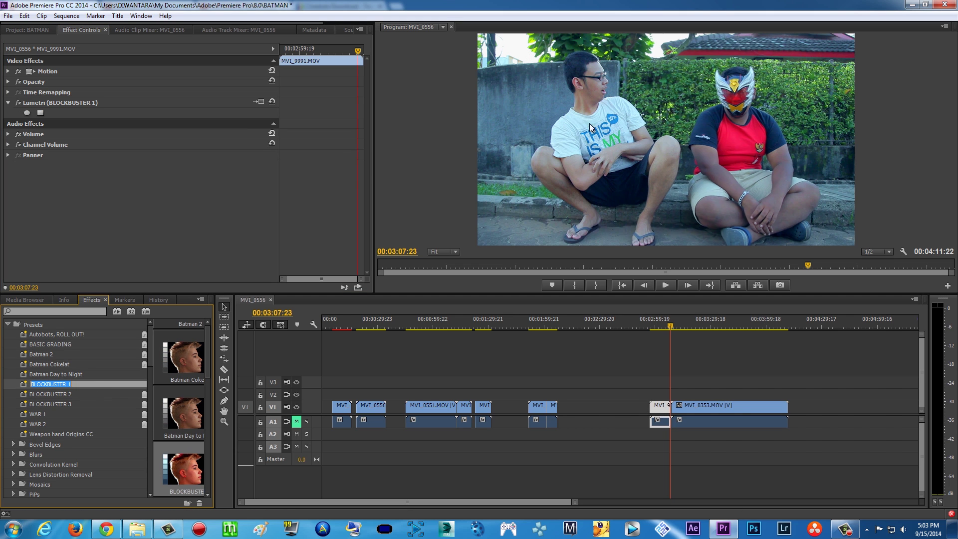
pyautogui.click(43, 103)
pyautogui.press('Delete')
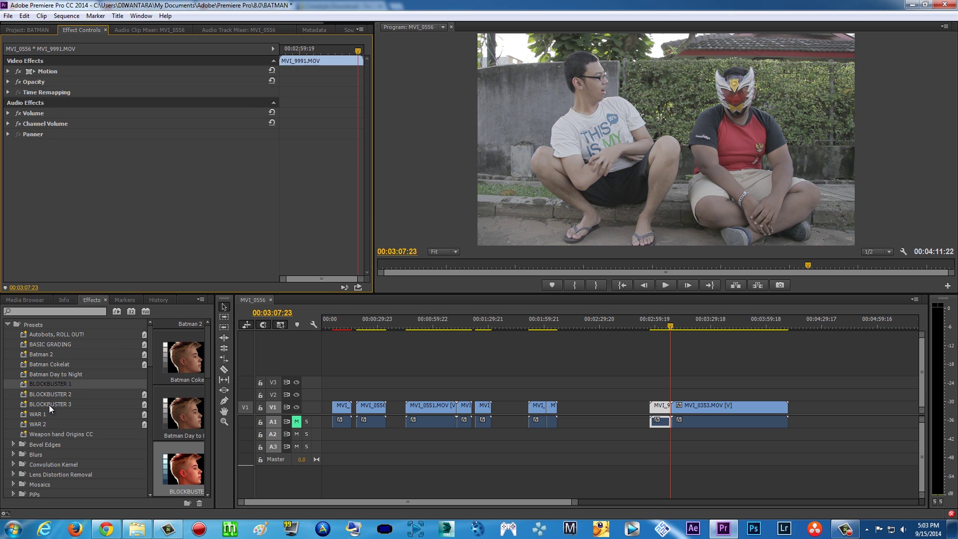
pyautogui.moveTo(47, 394); pyautogui.dragTo(655, 407)
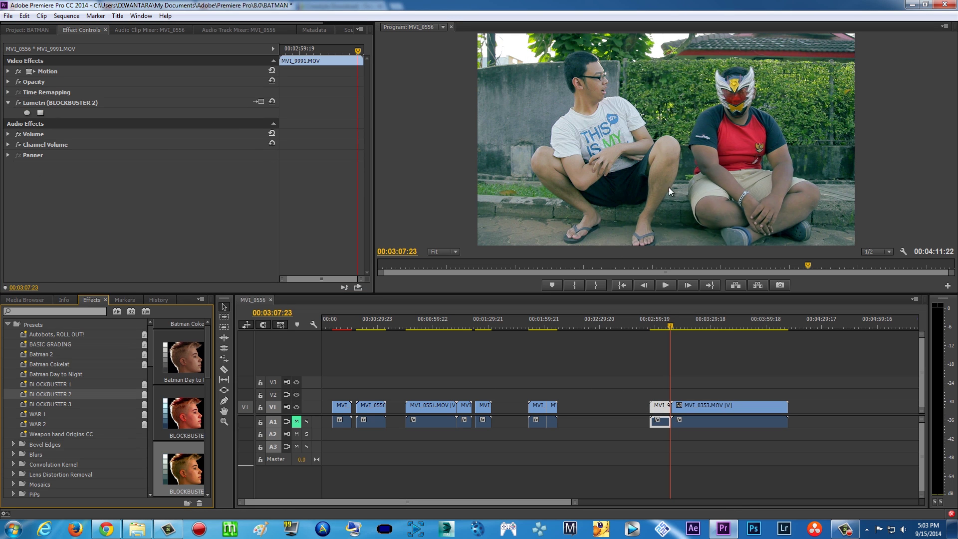
pyautogui.click(60, 103)
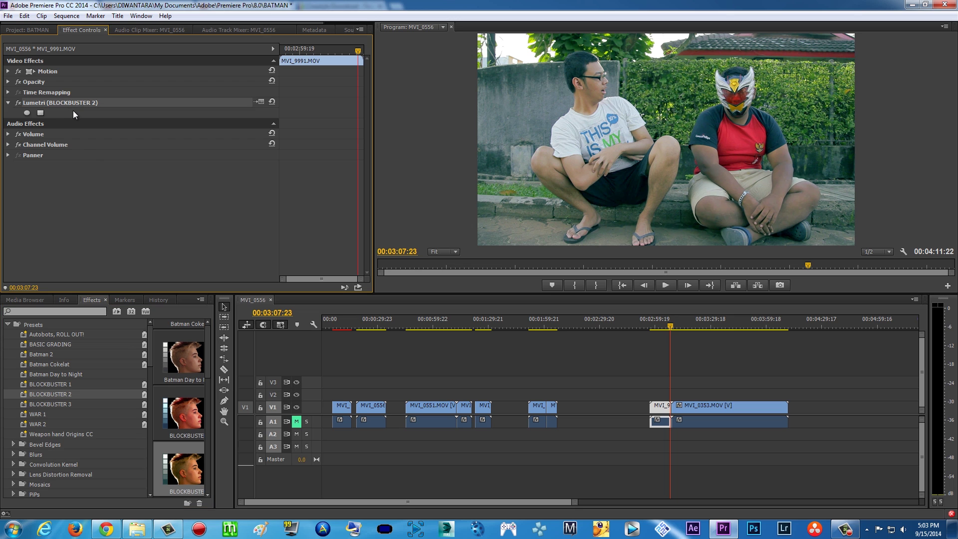
pyautogui.press('Delete')
pyautogui.moveTo(45, 405); pyautogui.dragTo(668, 419)
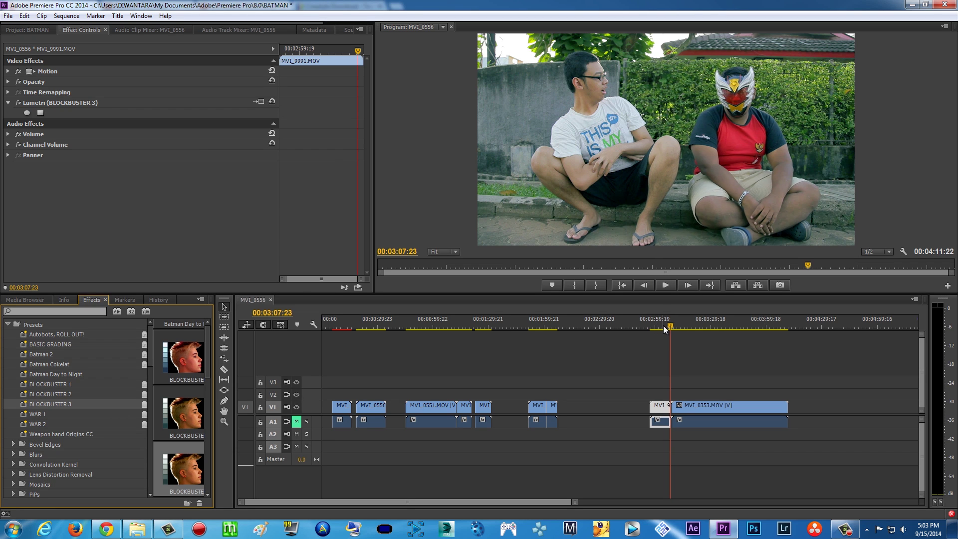
pyautogui.click(65, 100)
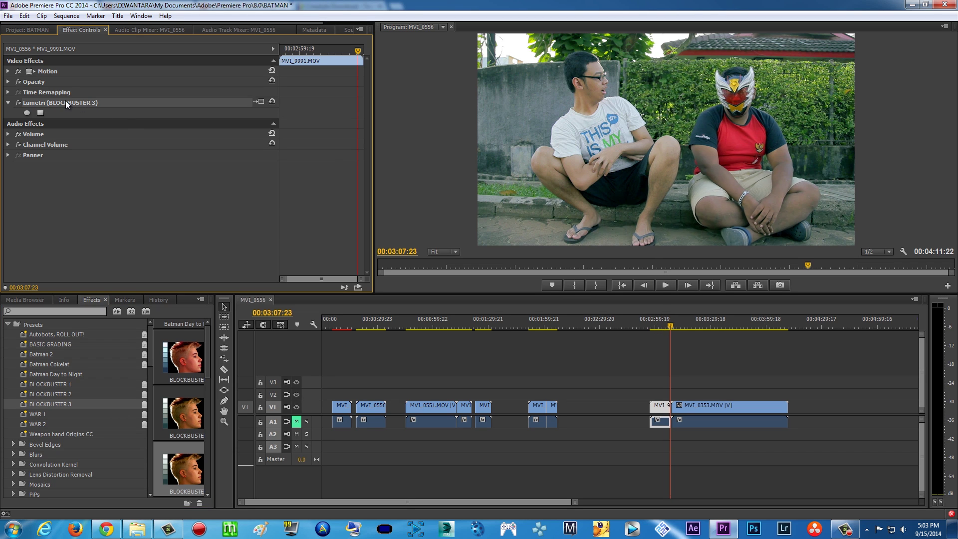
pyautogui.press('Delete')
# Try the WAR 1 preset on MVI_9991, scrub to preview it, then delete it.
pyautogui.moveTo(33, 414); pyautogui.dragTo(657, 409)
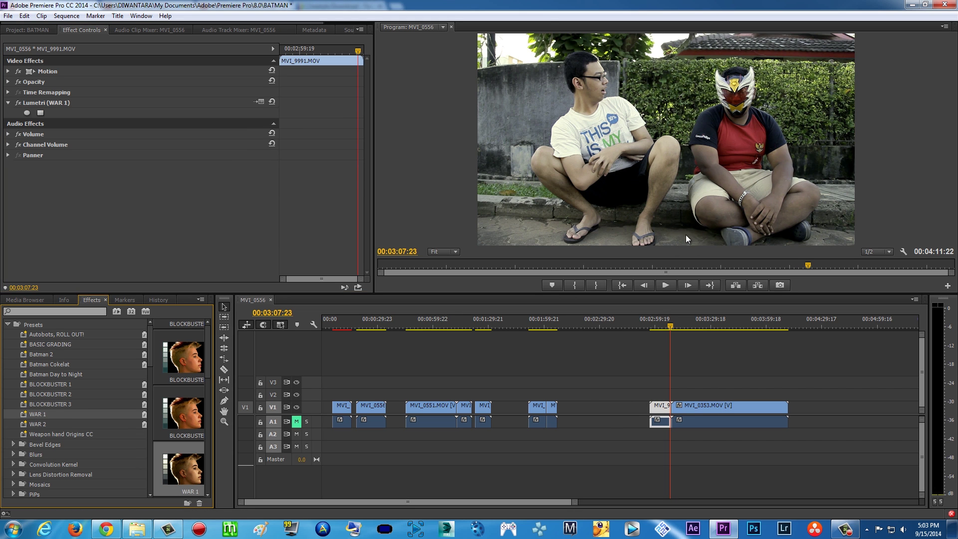
pyautogui.moveTo(659, 325); pyautogui.dragTo(670, 325)
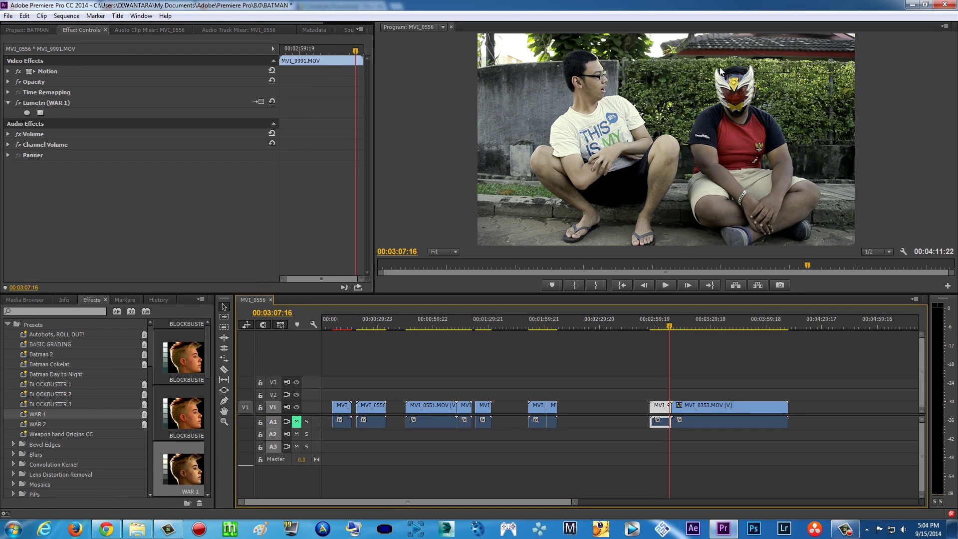
pyautogui.click(46, 103)
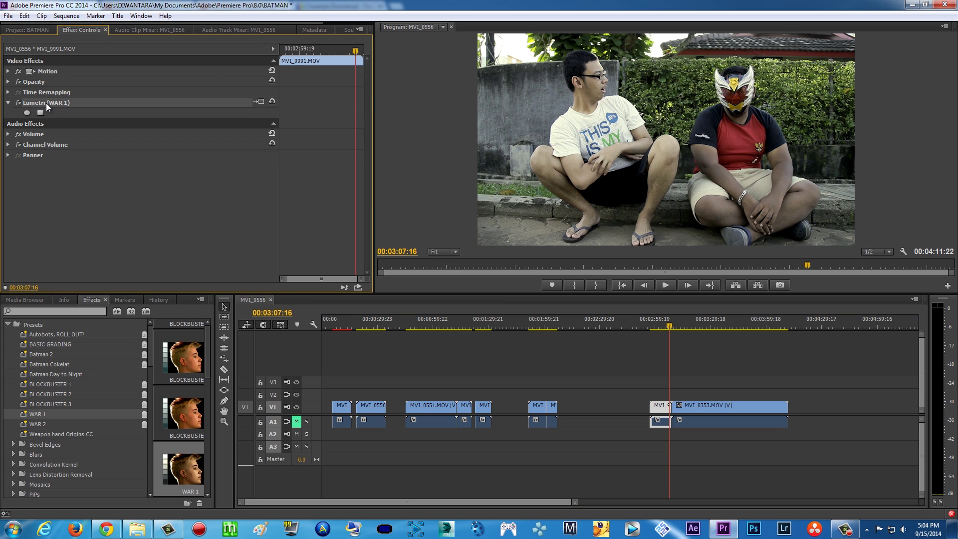
pyautogui.press('Delete')
# Apply the WAR 2 preset, scrub to preview the grade, then delete it.
pyautogui.click(38, 424)
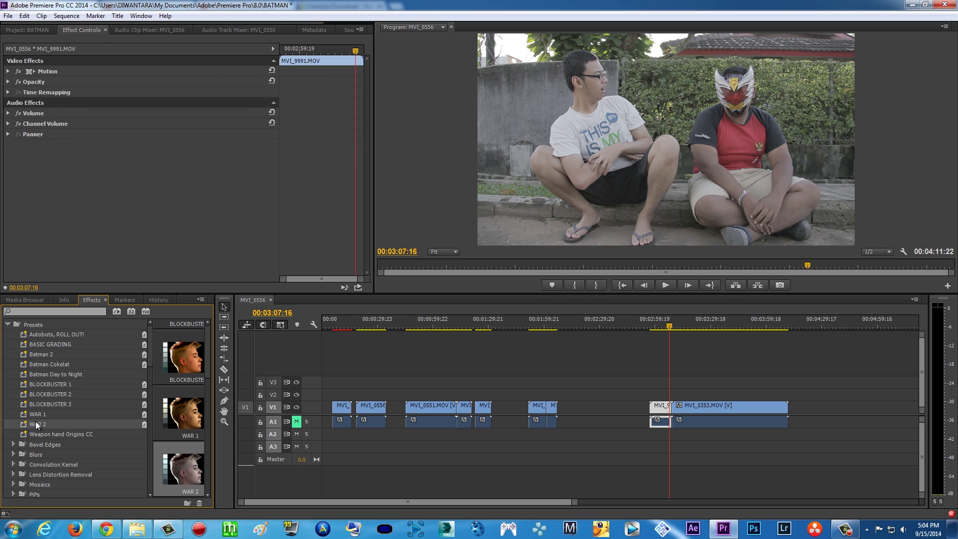
pyautogui.moveTo(36, 427); pyautogui.dragTo(663, 408)
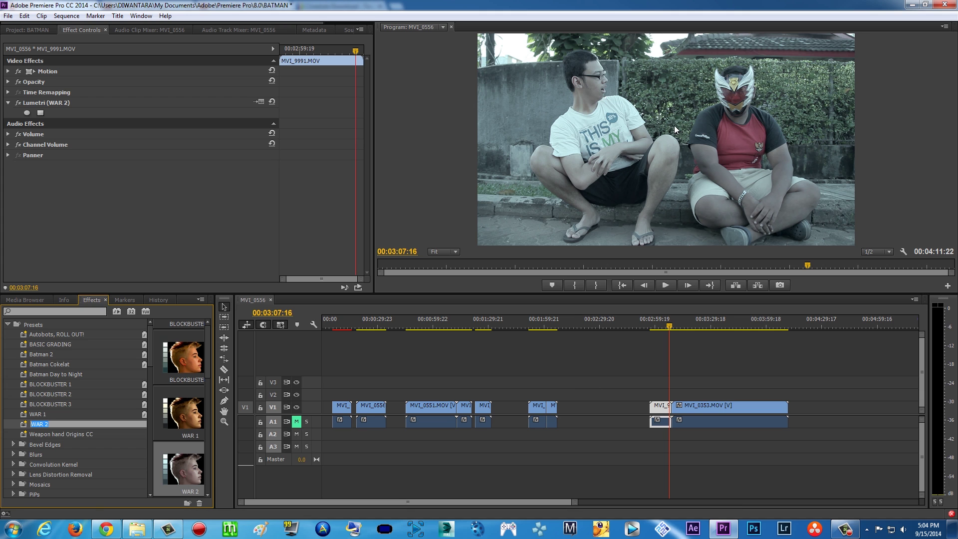
pyautogui.moveTo(663, 325); pyautogui.dragTo(661, 325)
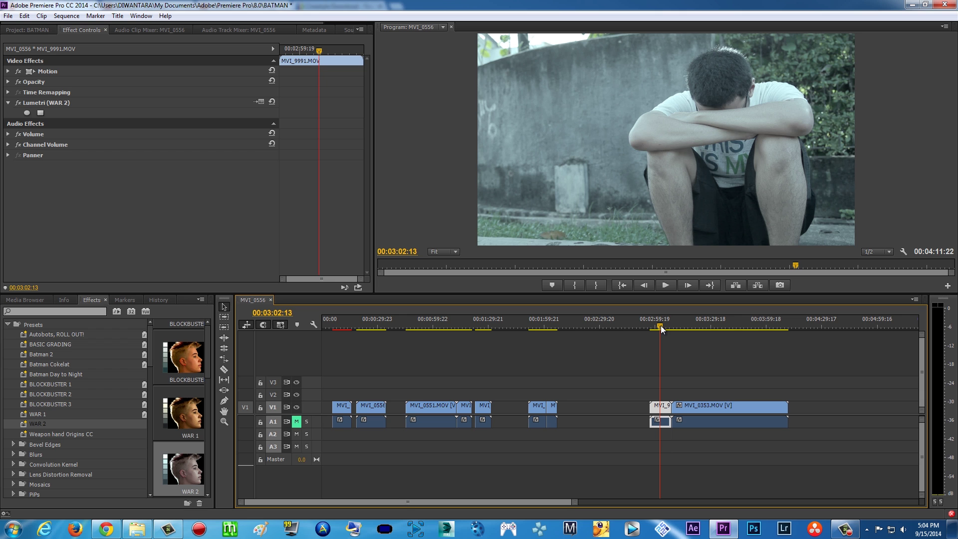
pyautogui.moveTo(661, 325); pyautogui.dragTo(669, 325)
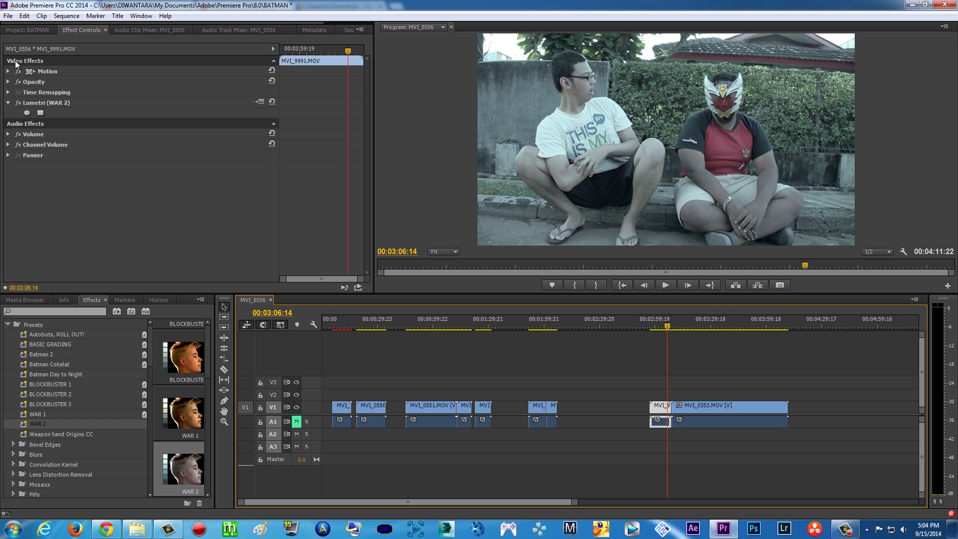
pyautogui.click(37, 103)
pyautogui.press('Delete')
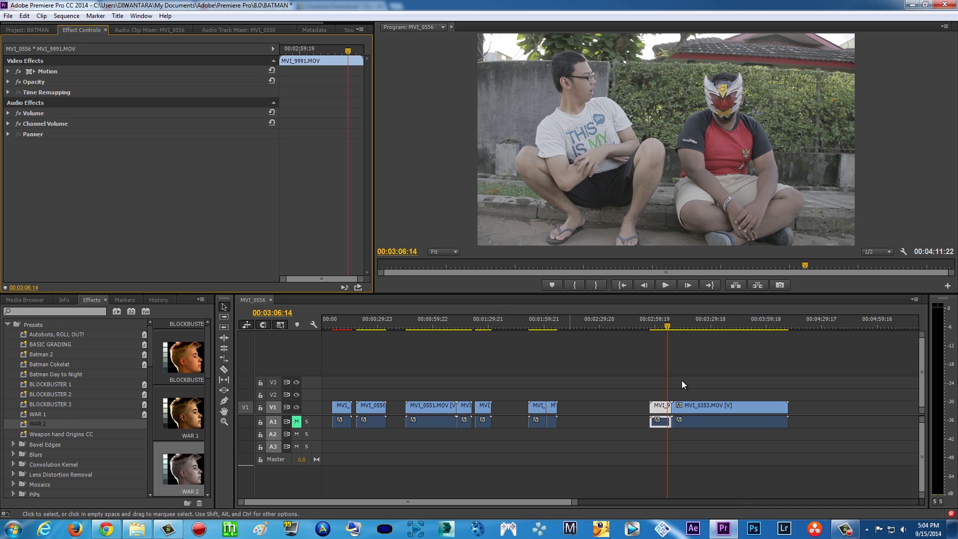
pyautogui.click(137, 529)
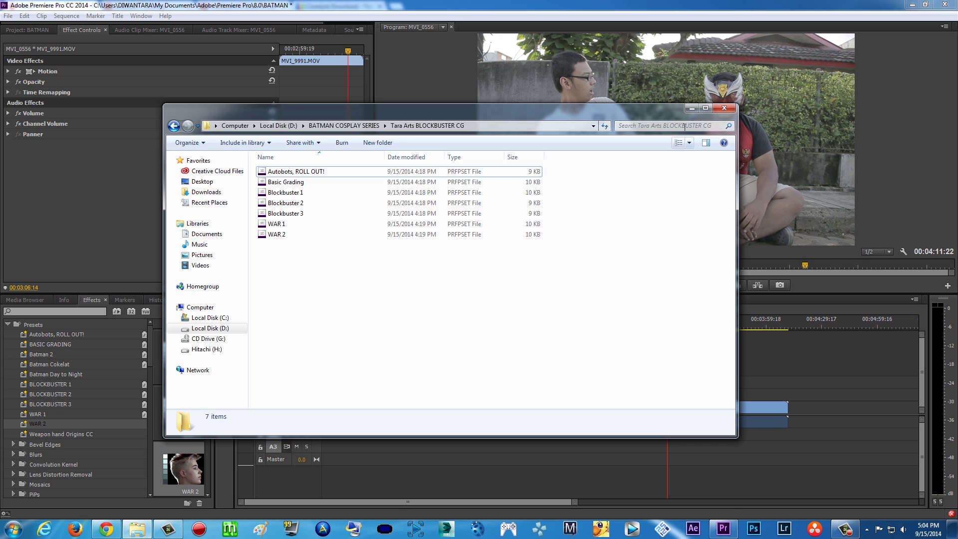
pyautogui.hotkey('alt', 'Tab')
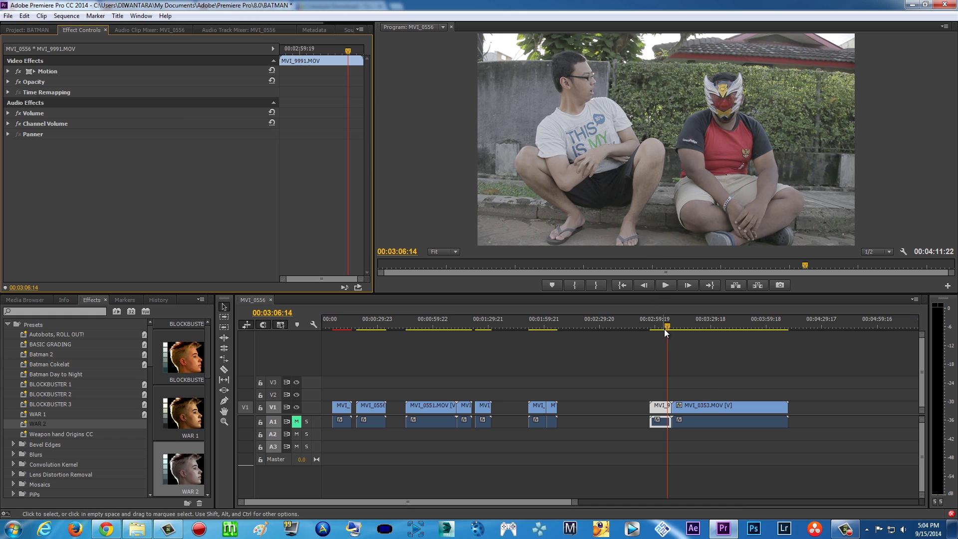
pyautogui.moveTo(666, 326); pyautogui.dragTo(666, 324)
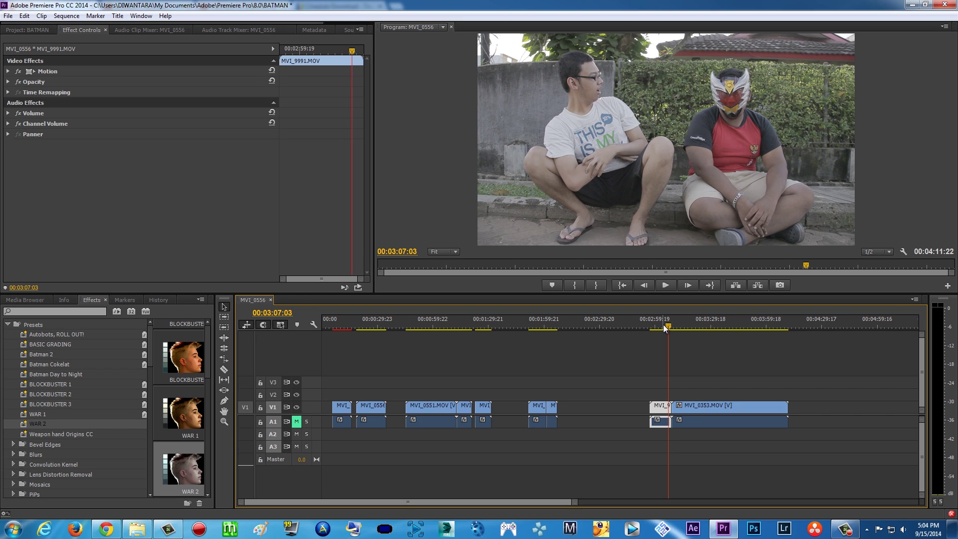
pyautogui.moveTo(664, 324); pyautogui.dragTo(669, 328)
# Apply the Weapon hand Origins CC preset to clip MVI_9991 and zoom the timeline in.
pyautogui.click(29, 436)
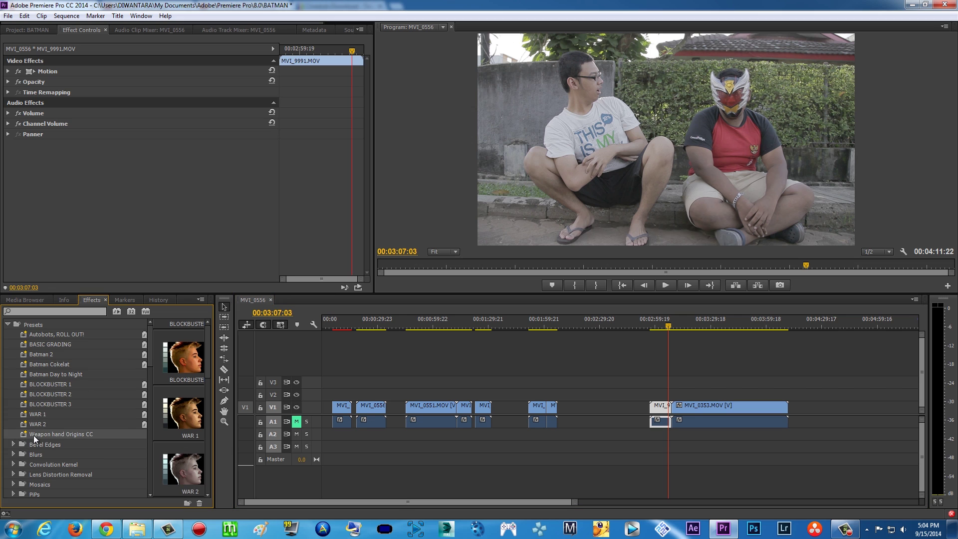
pyautogui.click(26, 435)
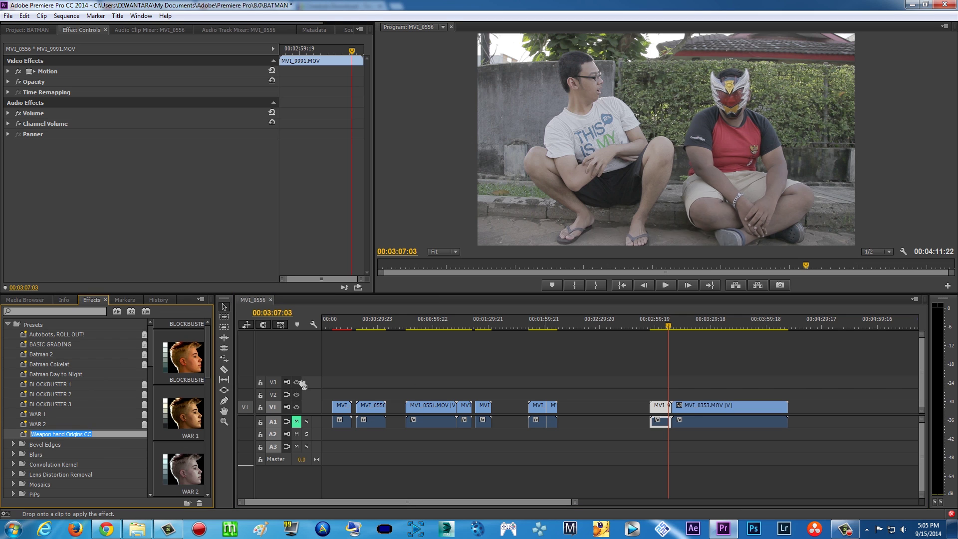
pyautogui.moveTo(25, 436); pyautogui.dragTo(663, 410)
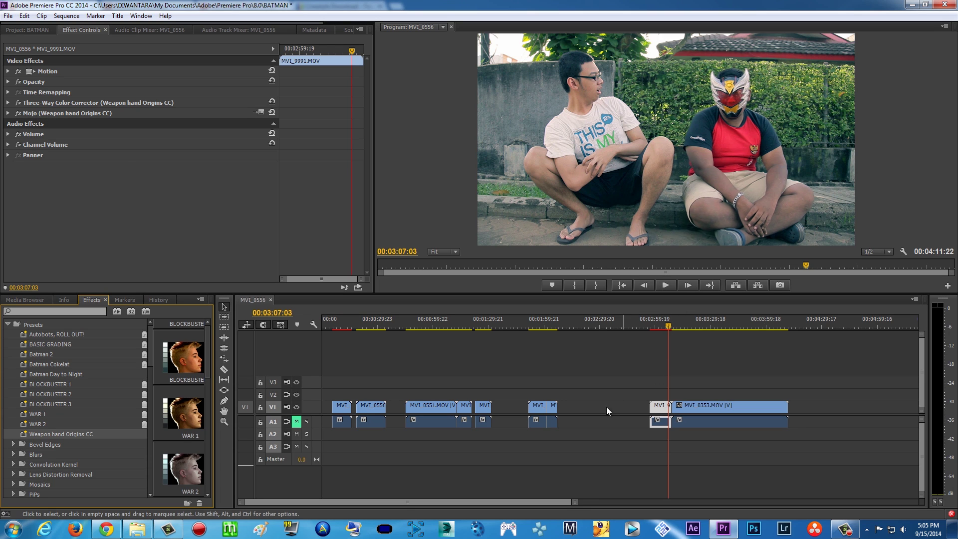
pyautogui.moveTo(240, 502); pyautogui.dragTo(329, 502)
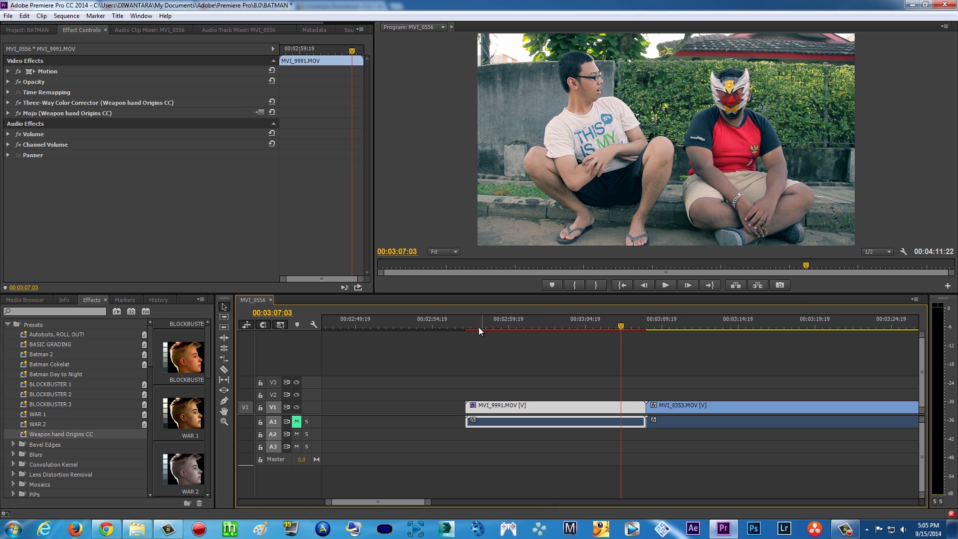
# Delete the Weapon hand Origins CC effects and apply the Autobots, ROLL OUT! preset to MVI_9991.
pyautogui.click(76, 103)
pyautogui.press('Delete')
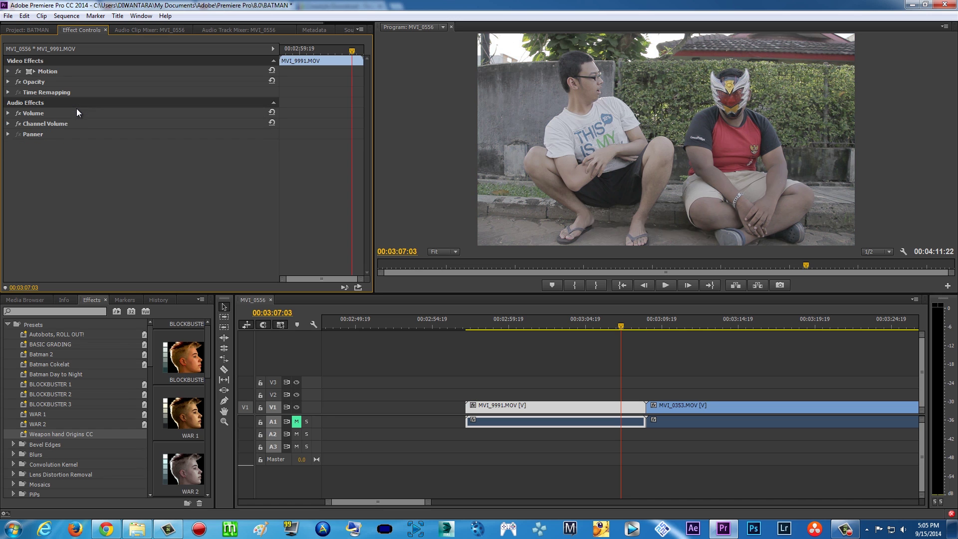
pyautogui.click(48, 335)
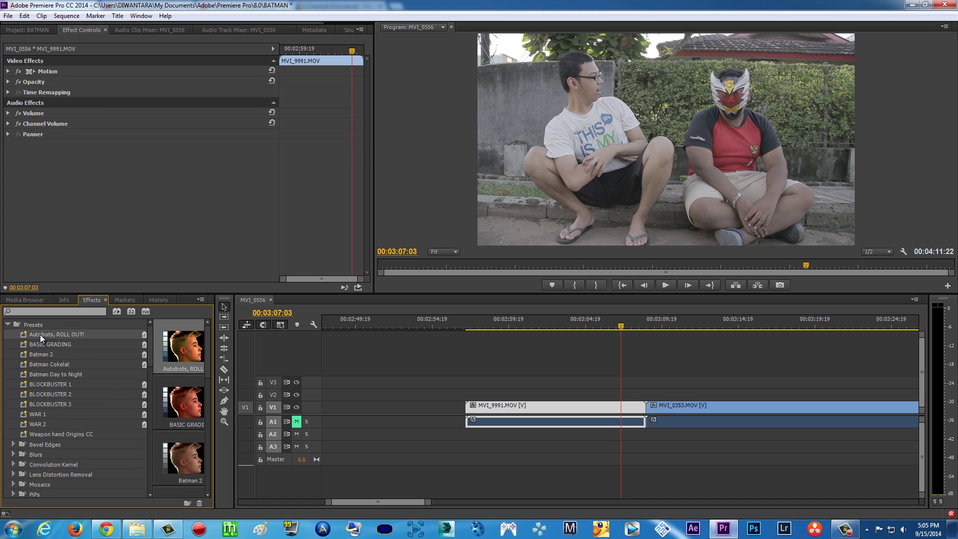
pyautogui.moveTo(40, 334); pyautogui.dragTo(564, 405)
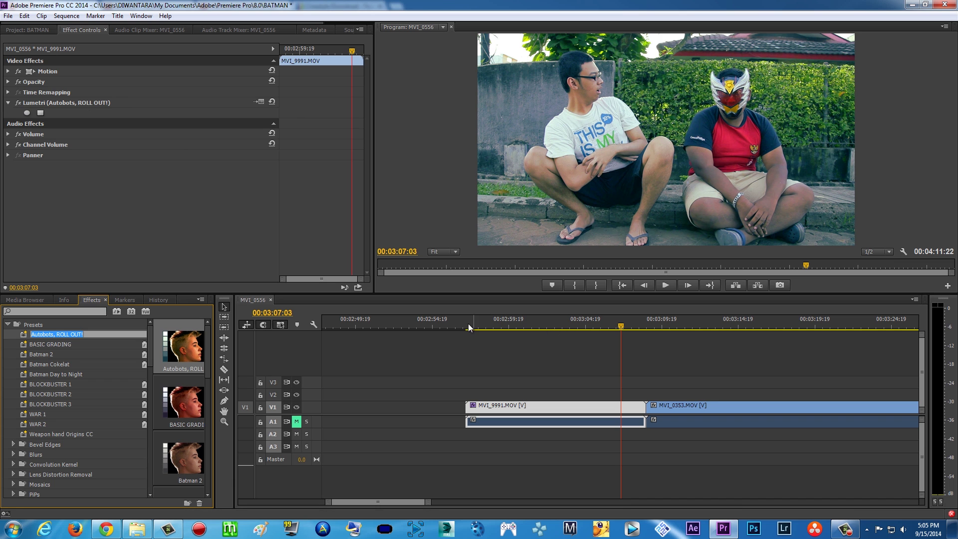
# Scrub the clip and toggle the Autobots grade off and on to compare with the flat footage.
pyautogui.moveTo(570, 323); pyautogui.dragTo(629, 334)
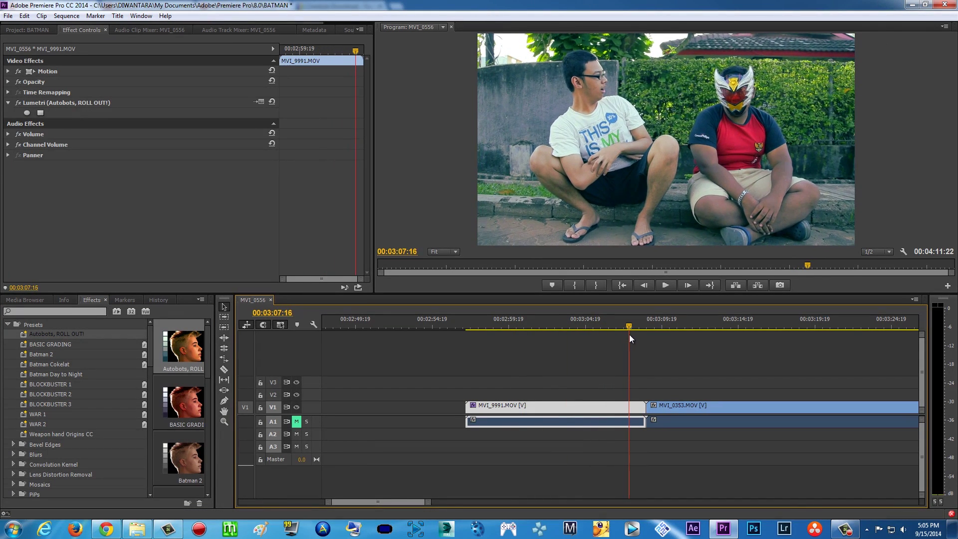
pyautogui.click(18, 103)
pyautogui.click(18, 102)
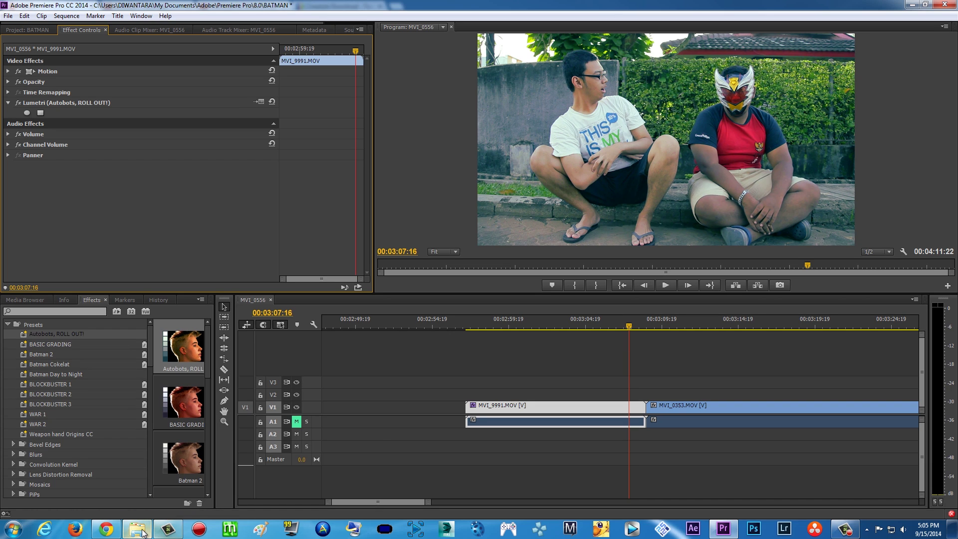
# Check the download options for the Autobots preset file on the MEGA page, then return to the edit.
pyautogui.moveTo(143, 532)
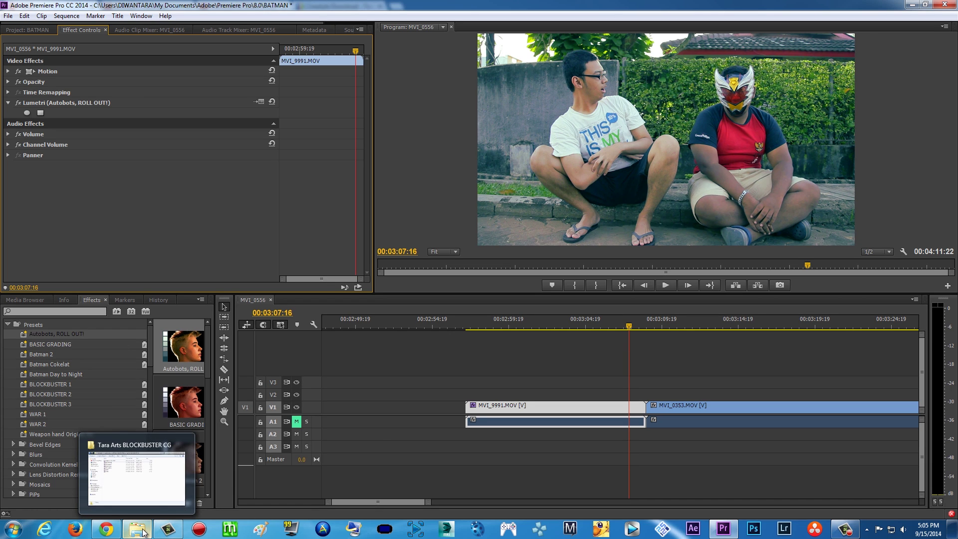
pyautogui.click(116, 528)
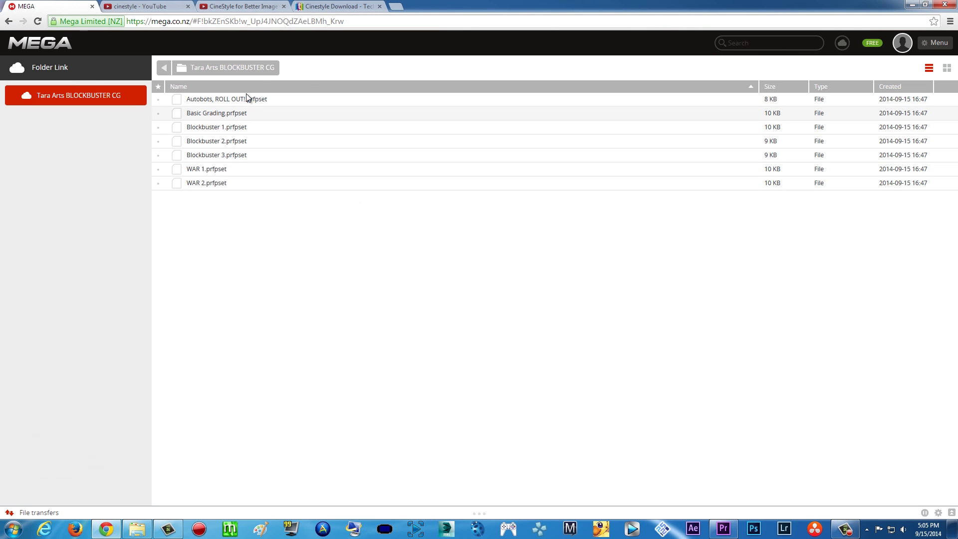
pyautogui.rightClick(322, 102)
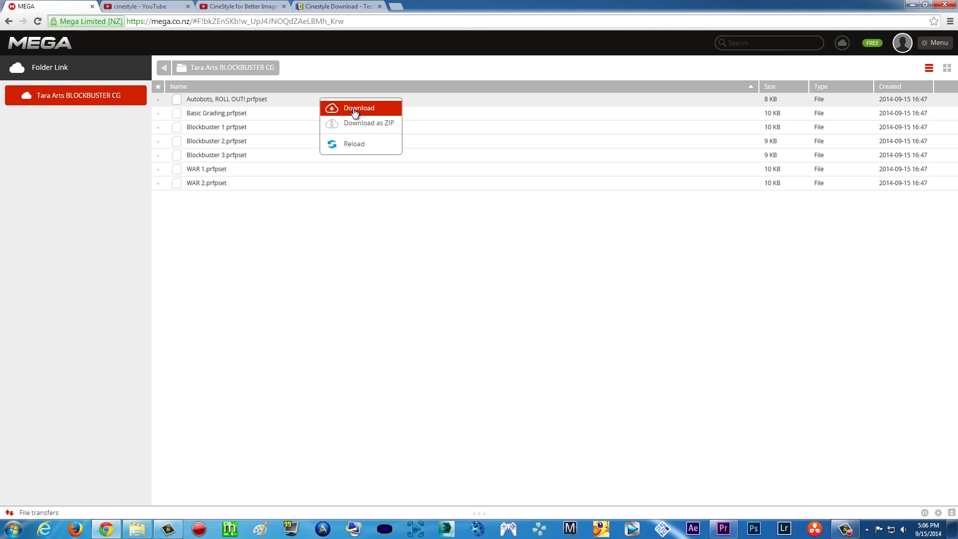
pyautogui.click(912, 5)
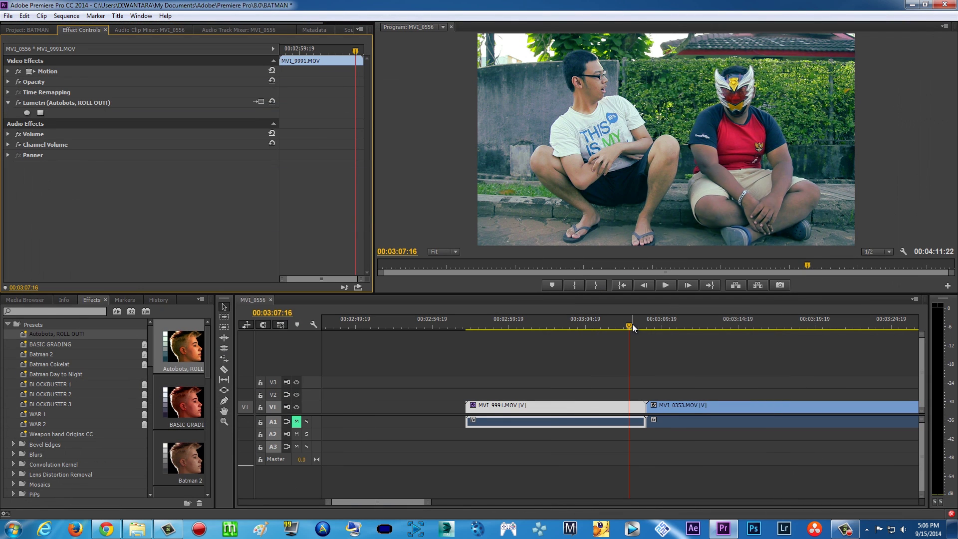
pyautogui.click(31, 102)
pyautogui.press('Delete')
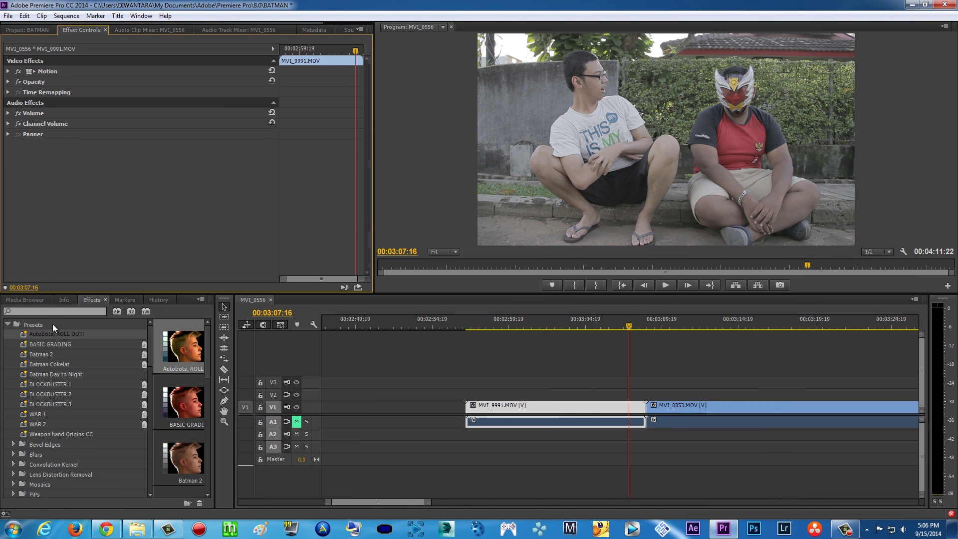
pyautogui.moveTo(23, 338); pyautogui.dragTo(597, 405)
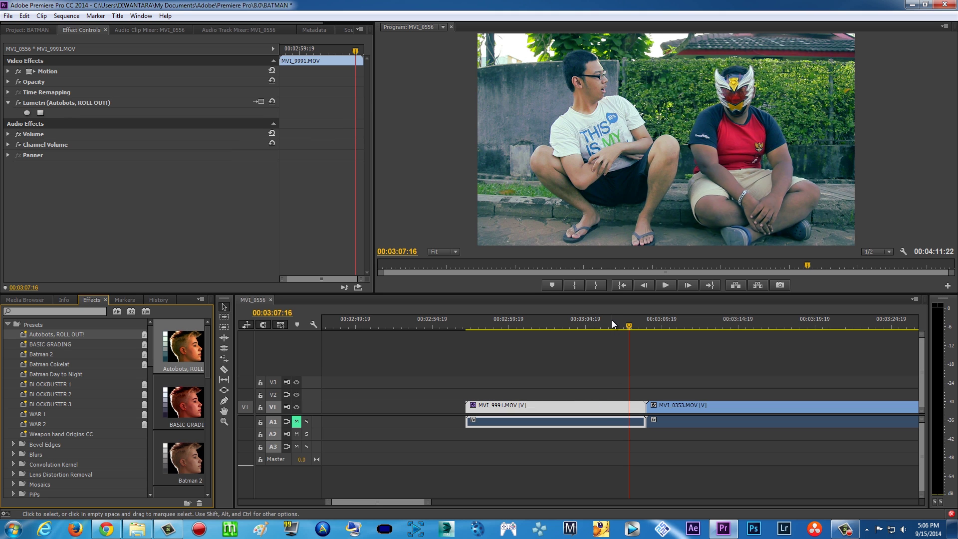
pyautogui.moveTo(612, 320); pyautogui.dragTo(636, 327)
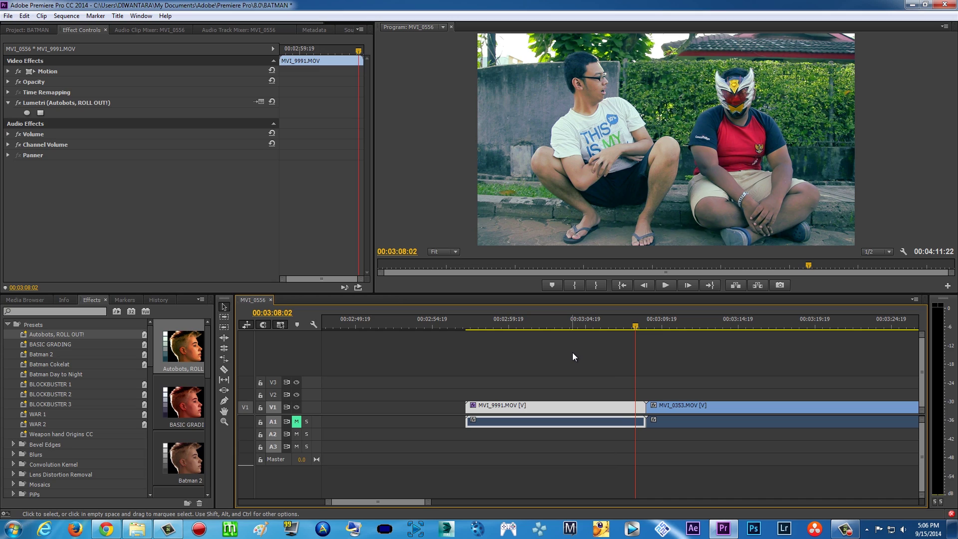
pyautogui.click(846, 531)
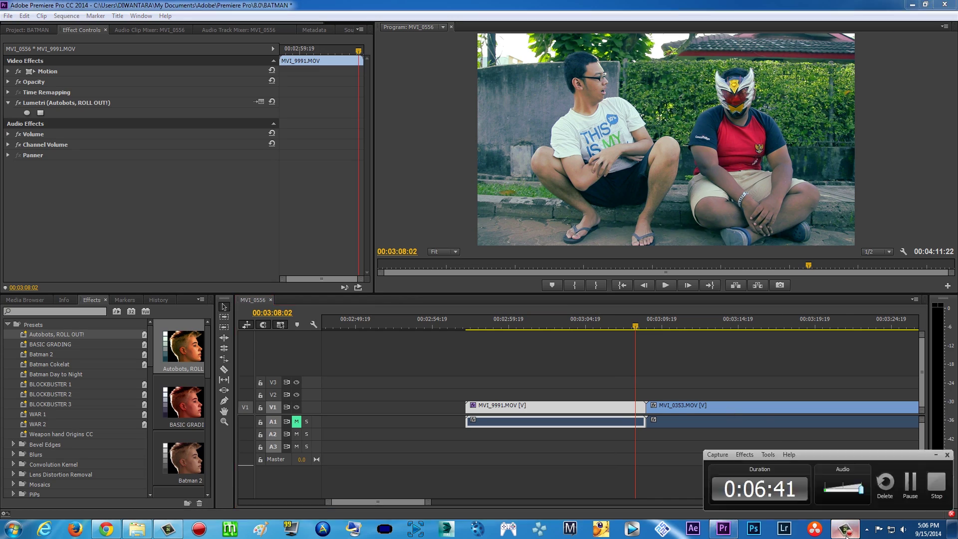